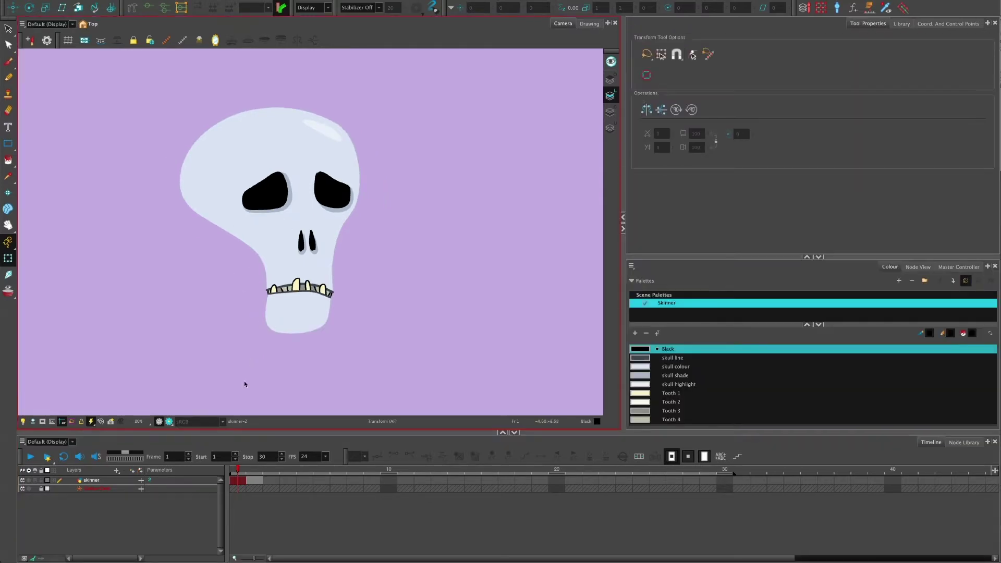
- Preview the open-jaw skull on frame 2, then show frame 2's drawing alone in Drawing view
left_click(237, 459)
mouse_move(248, 473)
left_mouse_down()
mouse_move(238, 474)
mouse_move(256, 474)
mouse_move(238, 474)
mouse_move(253, 474)
left_mouse_up()
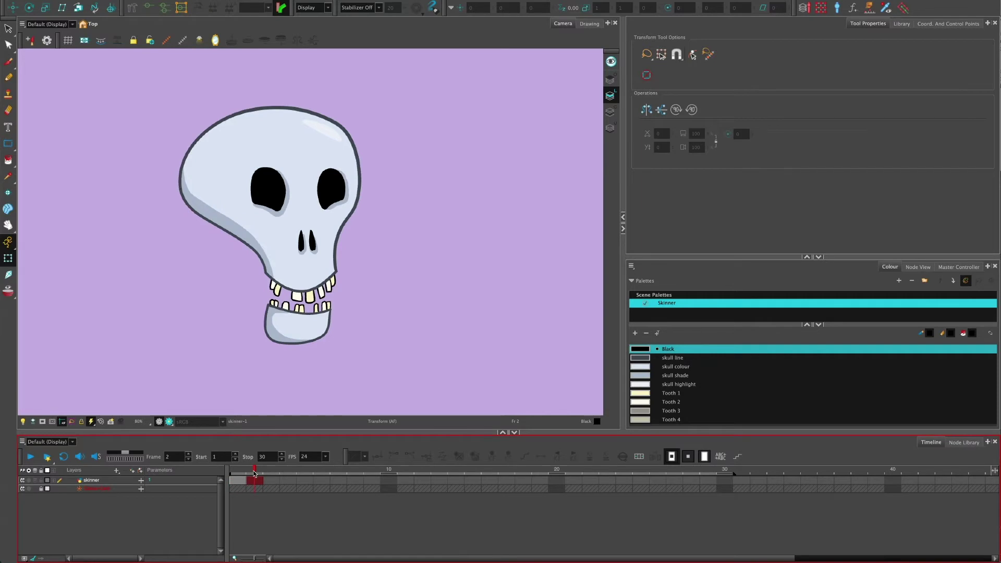
left_click_drag(254, 473, 243, 466)
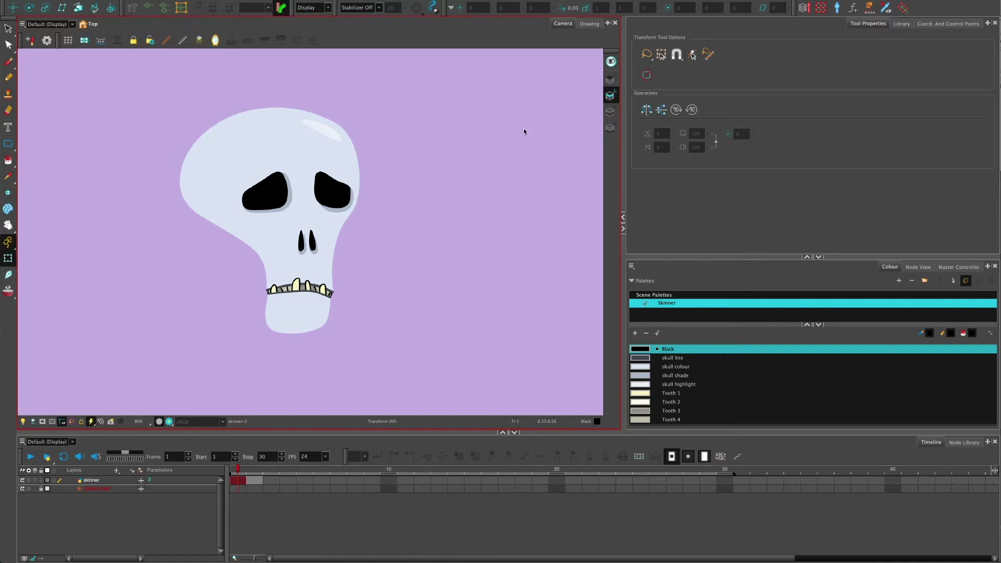
left_click(590, 24)
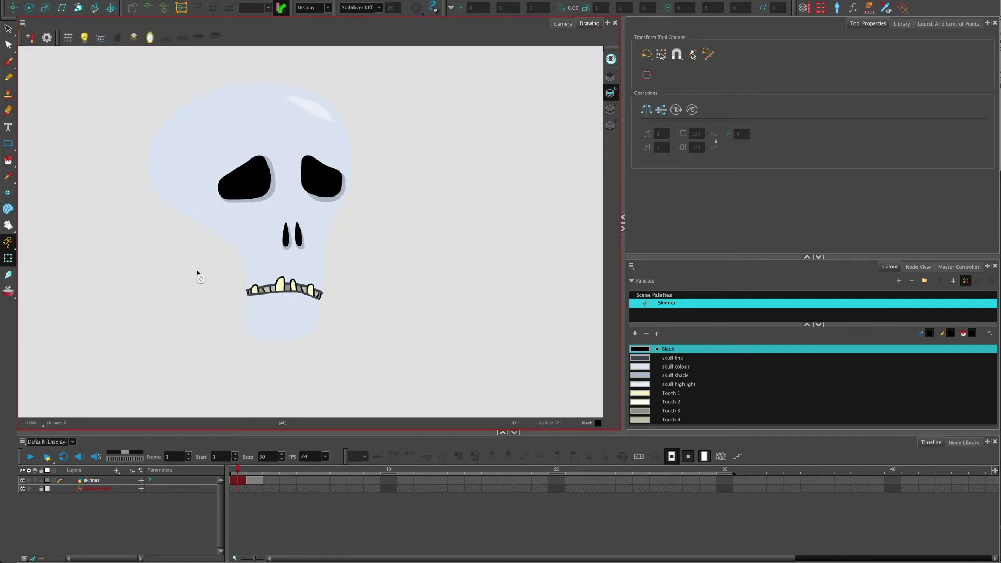
key("period")
scroll(174, 261, "up", 1)
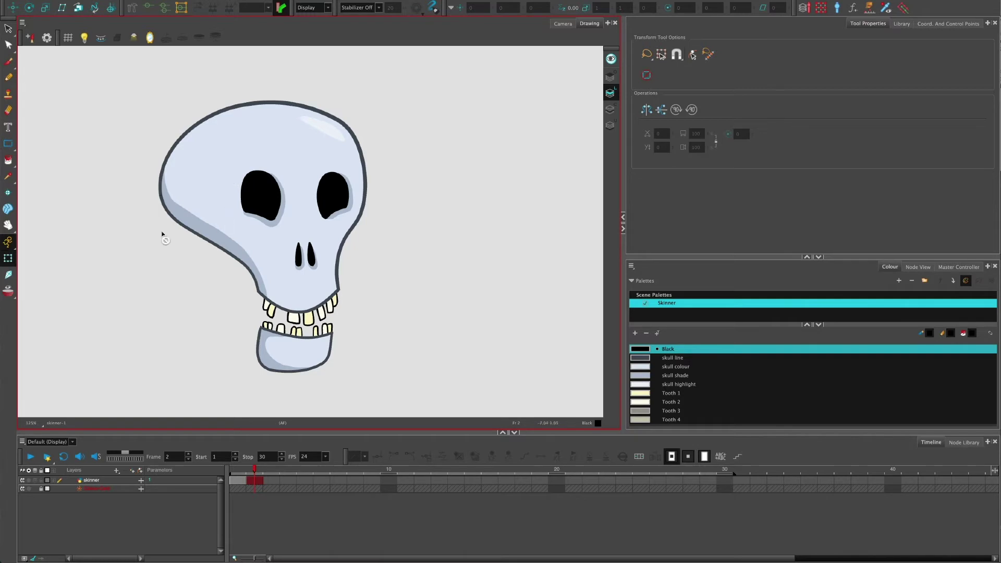
- Select the left cheek pencil stroke with the Select tool and zoom in to examine it
left_click(8, 28)
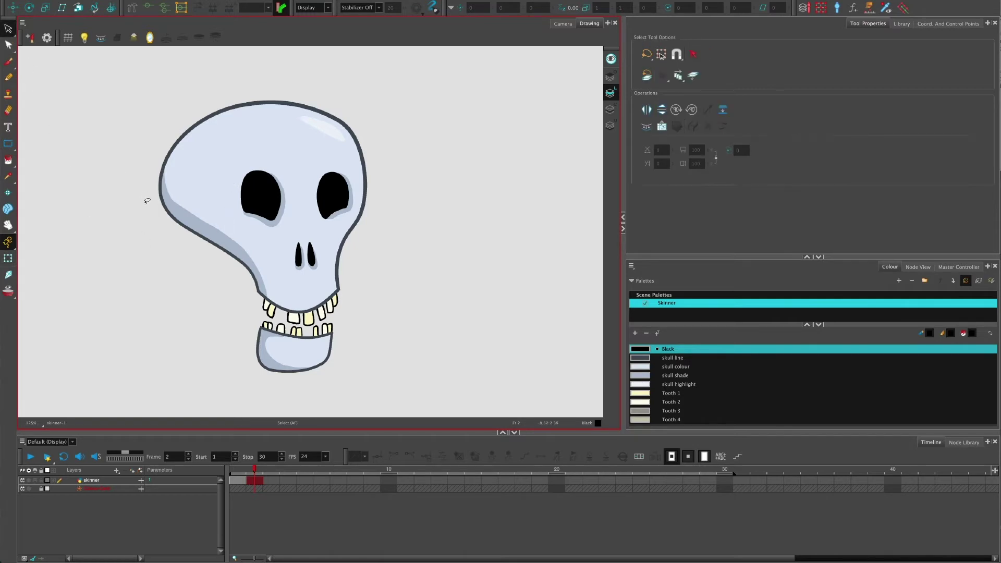
left_click(161, 201)
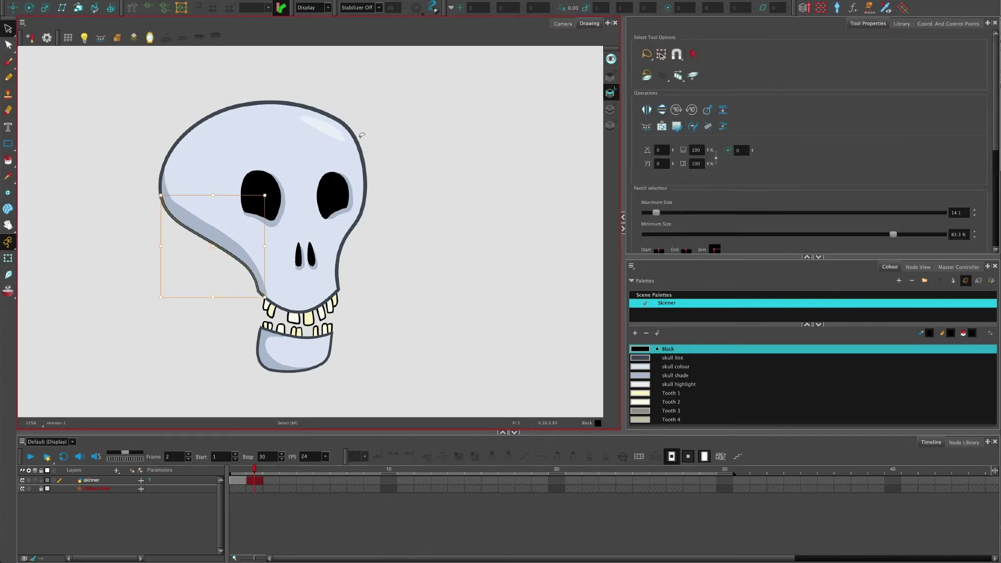
scroll(172, 226, "up", 5)
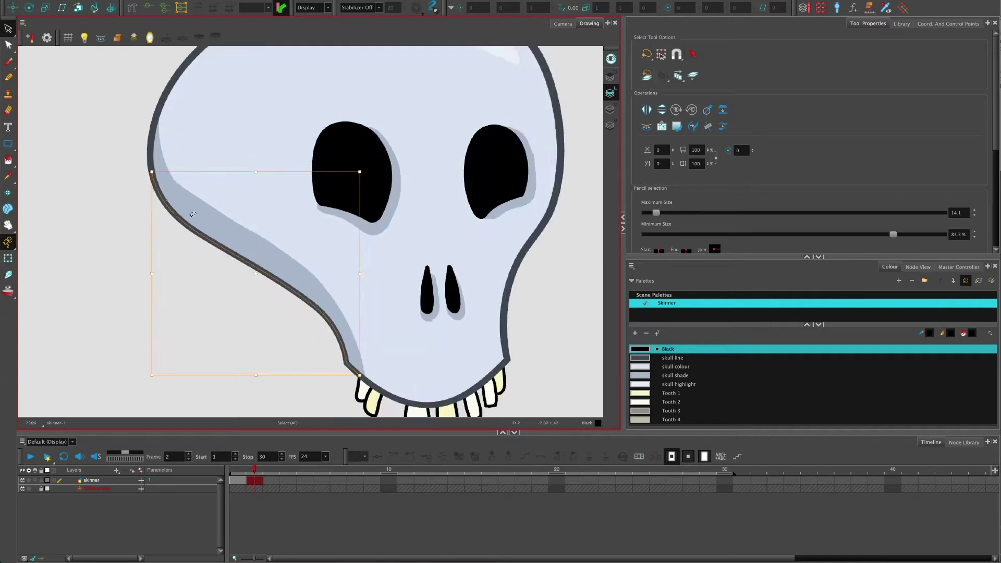
scroll(182, 219, "up", 2)
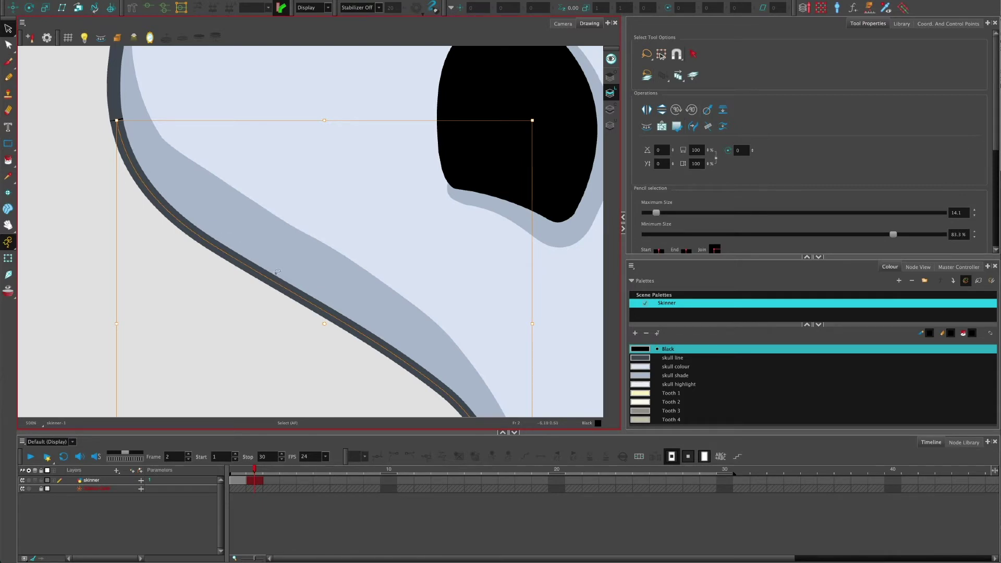
scroll(281, 270, "down", 5)
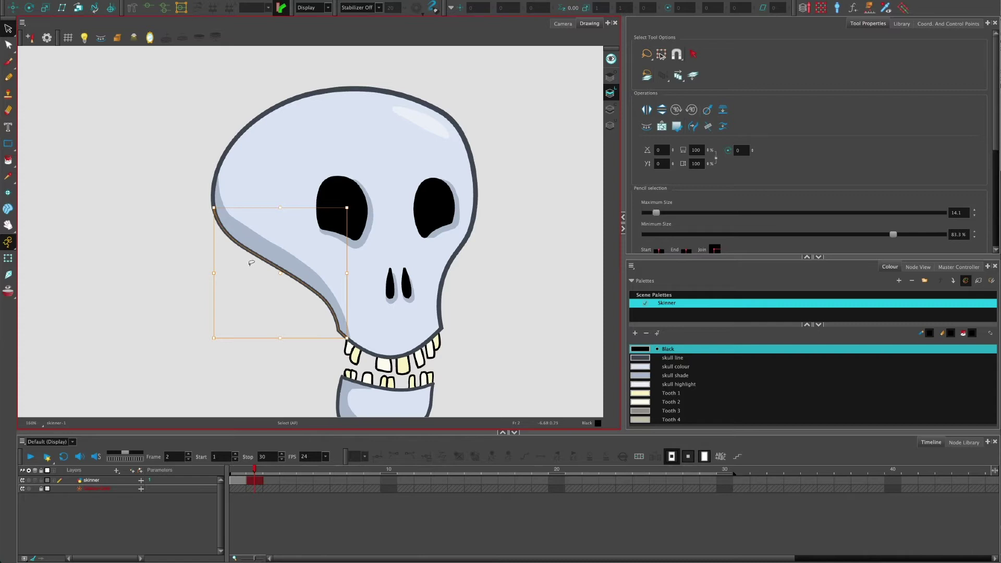
- Return to frame 1 and show the full scene composite in Camera view
left_click(237, 480)
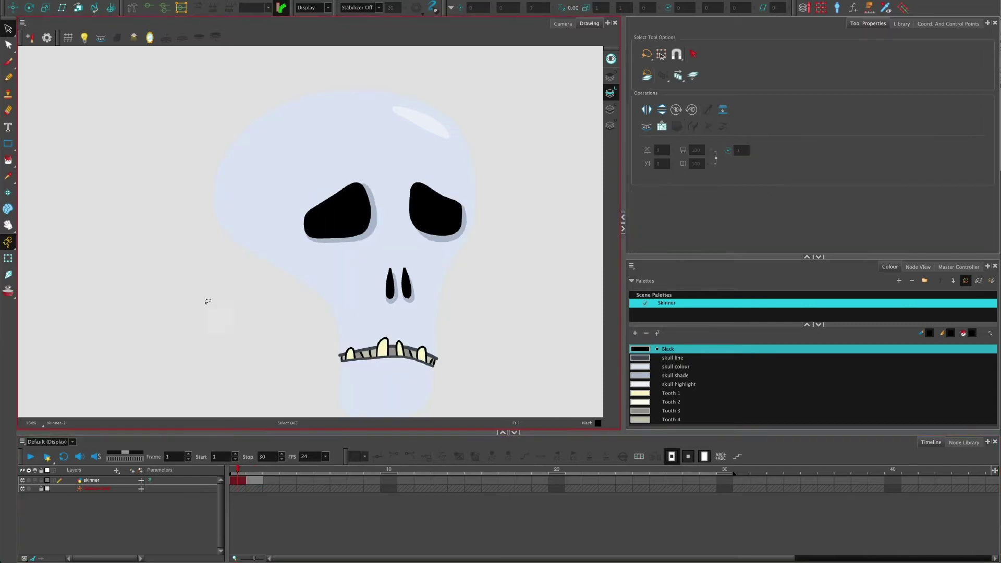
left_click(563, 23)
scroll(274, 189, "up", 3)
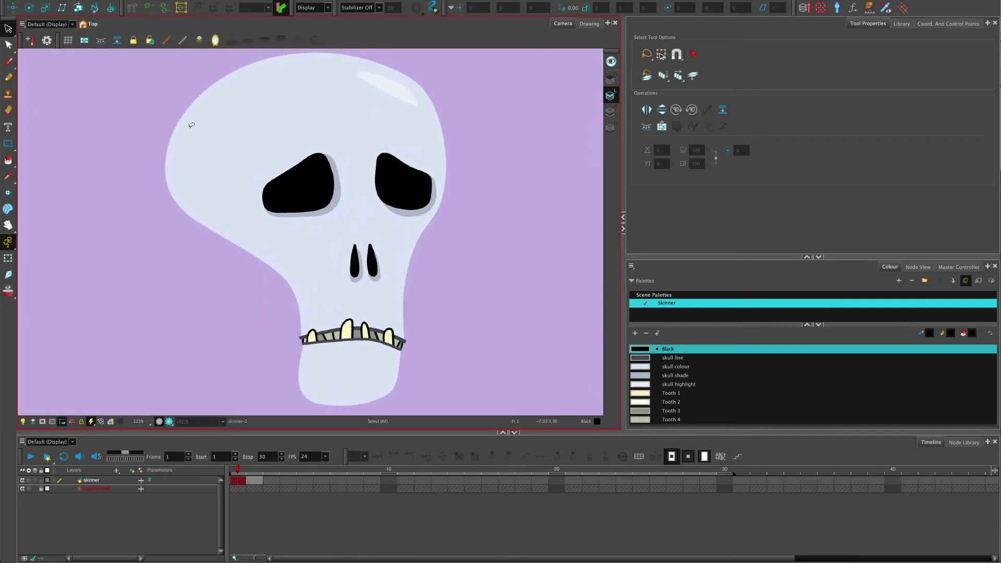
- Select the skull head shape, zoom on its outline, then move to frame 2
left_click(183, 207)
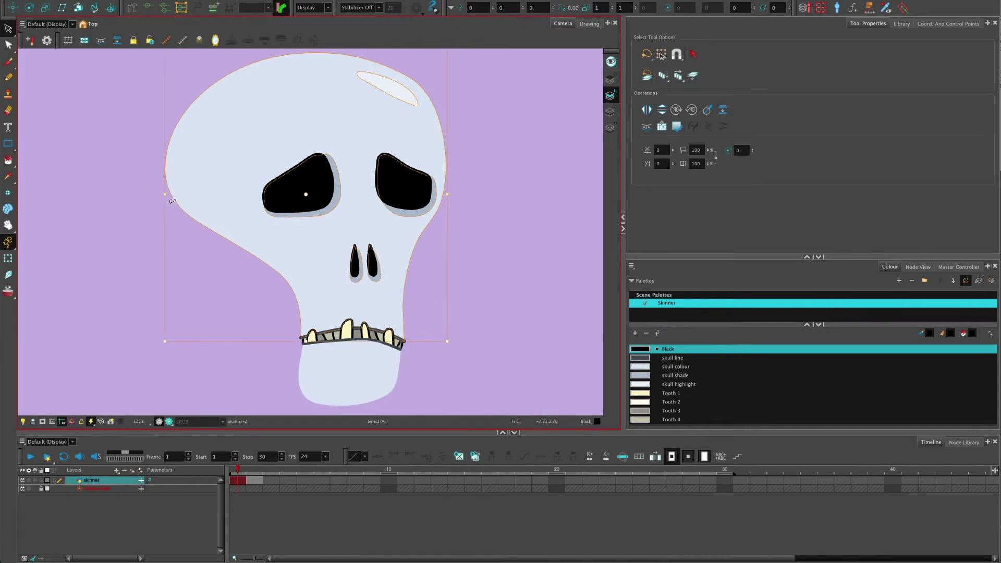
scroll(183, 207, "up", 7)
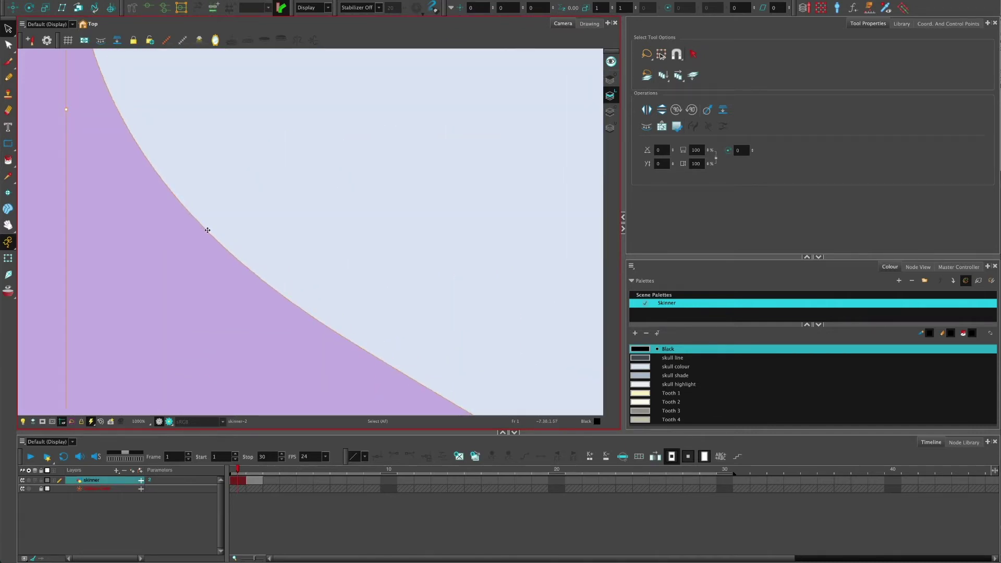
scroll(212, 235, "down", 6)
scroll(244, 267, "down", 1)
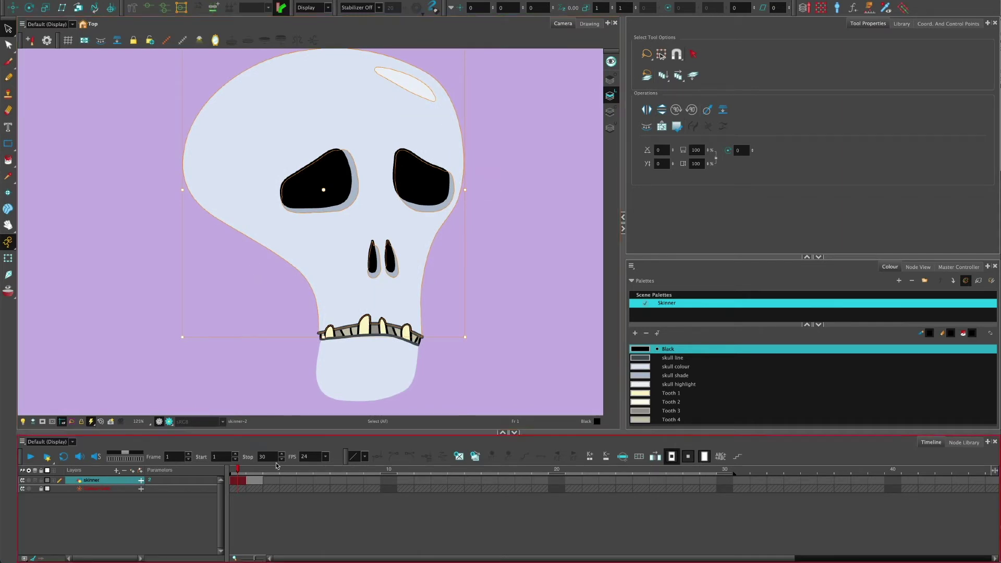
left_click(255, 481)
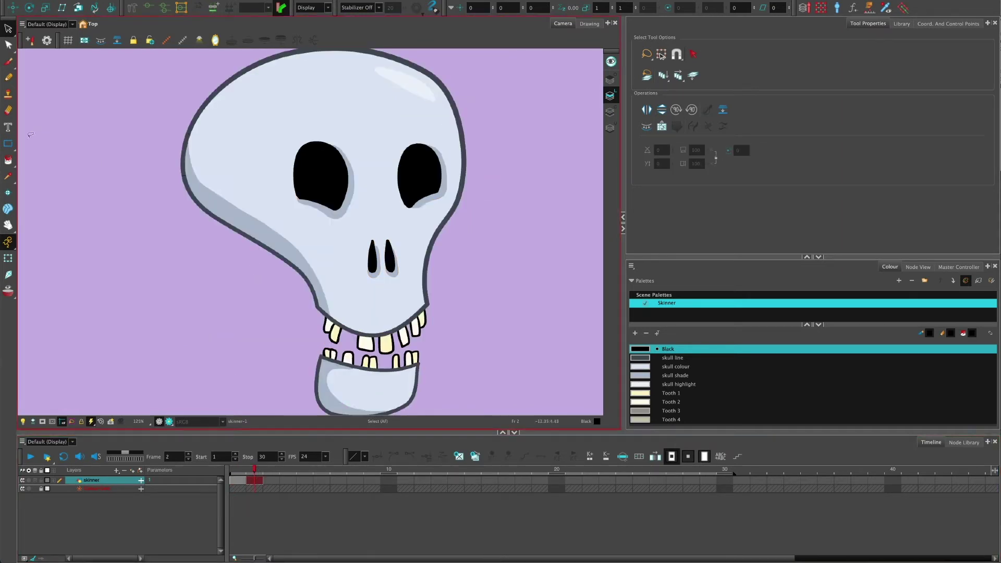
left_click(8, 144)
left_click_drag(103, 269, 230, 372)
left_click(675, 366)
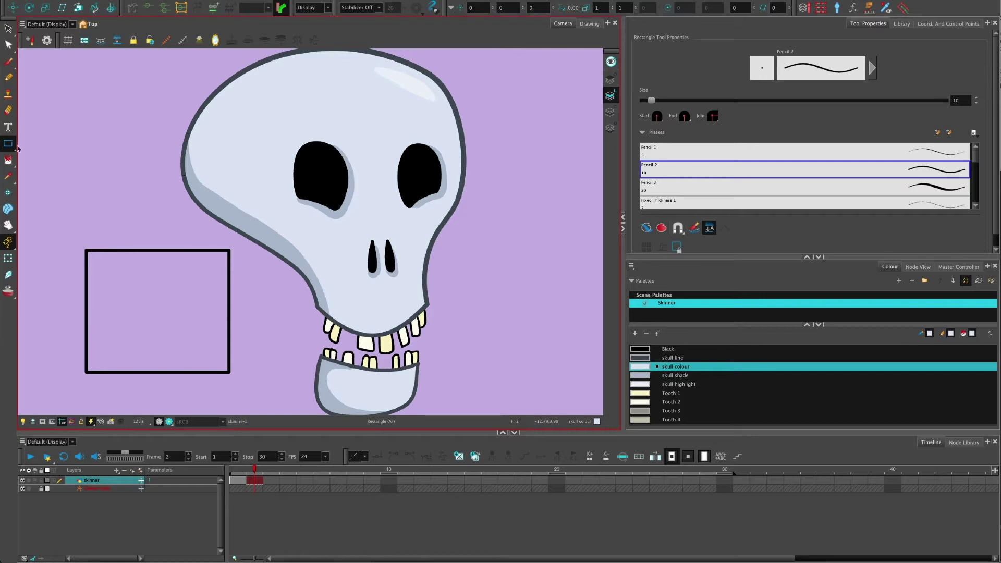
left_click(8, 160)
left_click(120, 276)
key("alt+s")
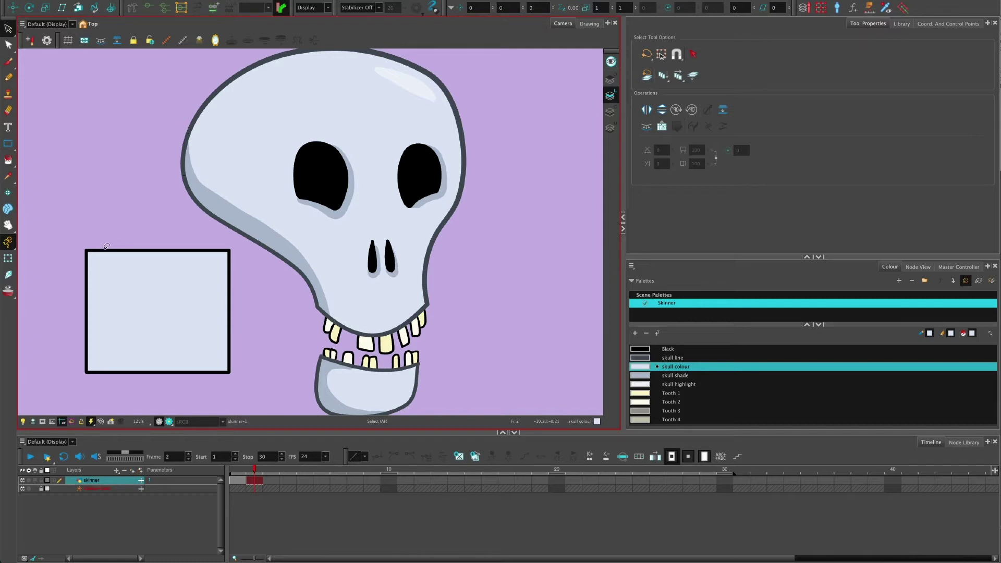
left_click(107, 246)
left_click(94, 230)
left_click(114, 249)
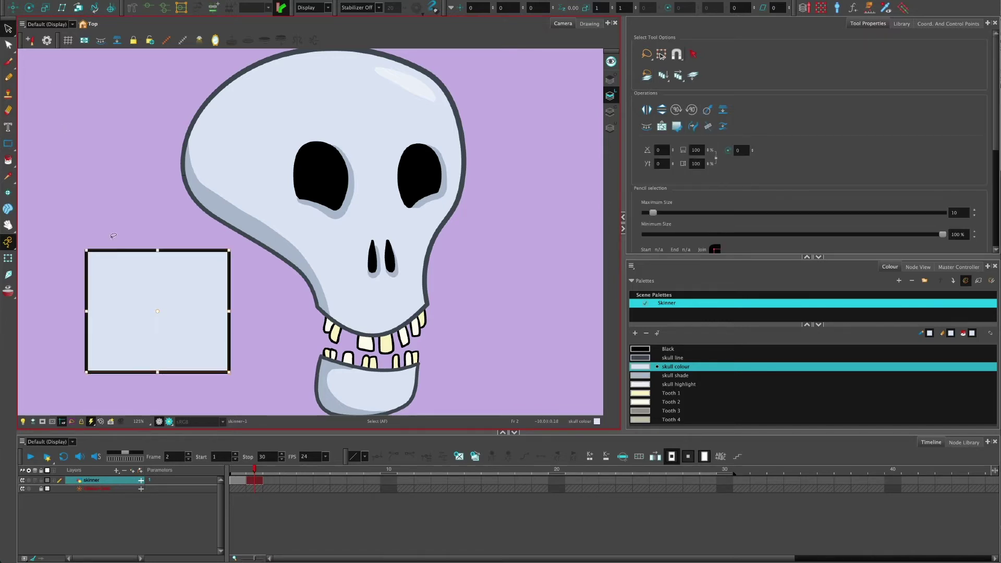
left_click(117, 235)
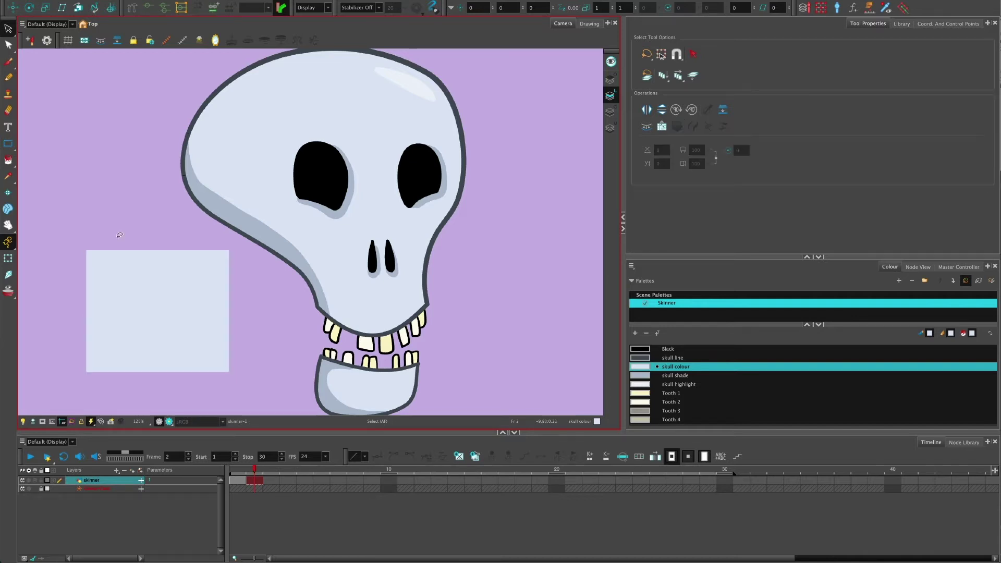
left_click(131, 279)
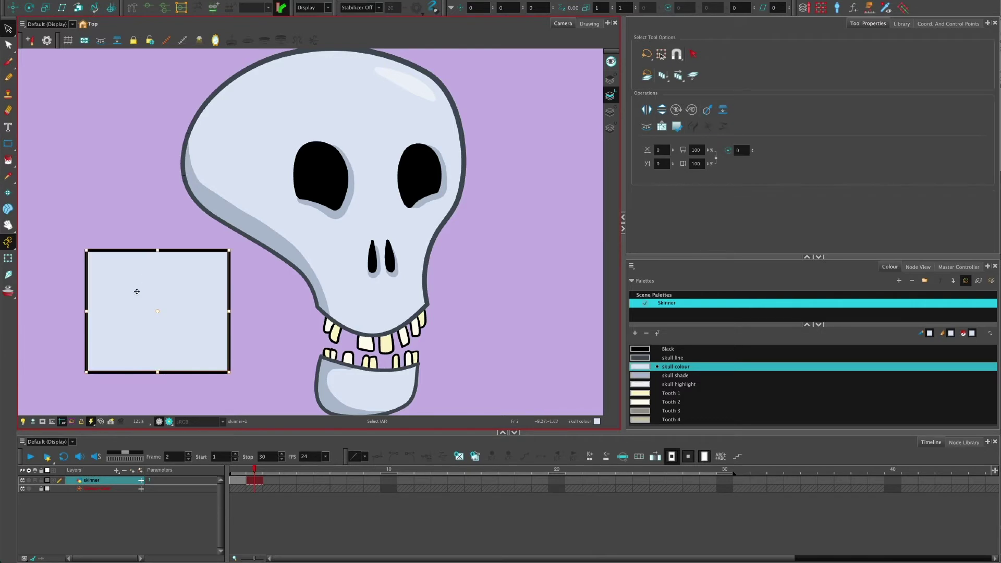
left_click(125, 208)
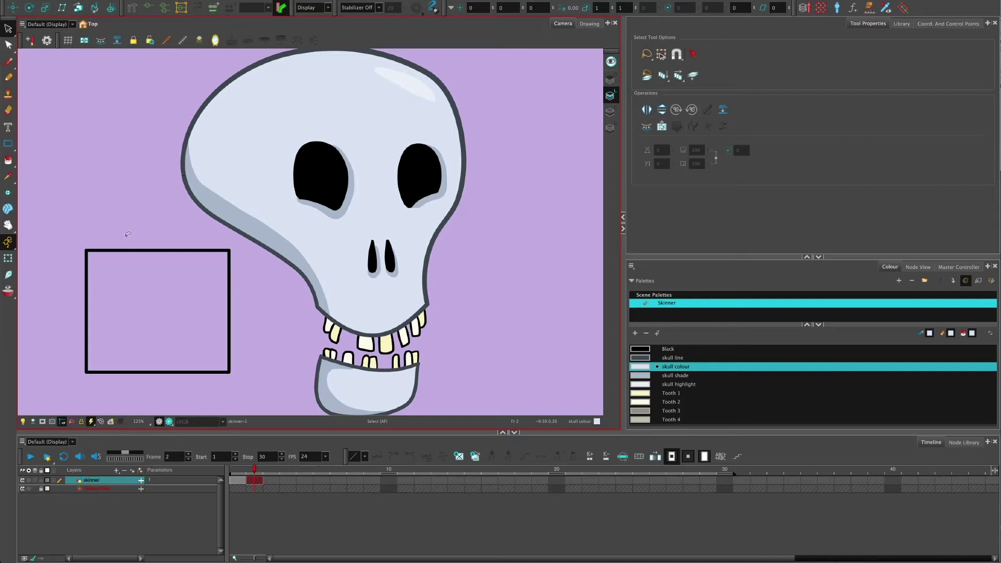
left_click(137, 239)
left_click(139, 241)
left_click(144, 293)
key("Delete")
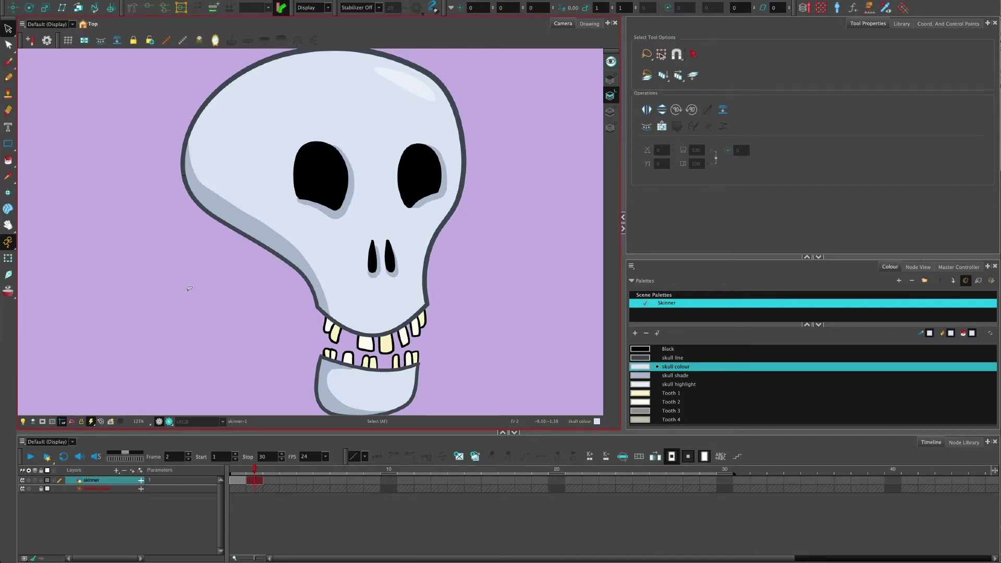
left_click(238, 480)
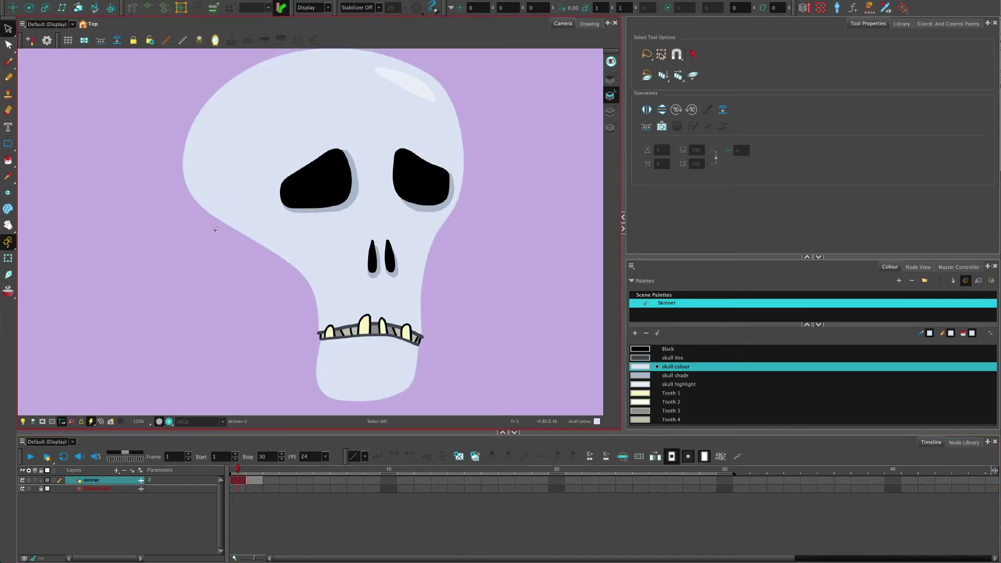
left_click(217, 195)
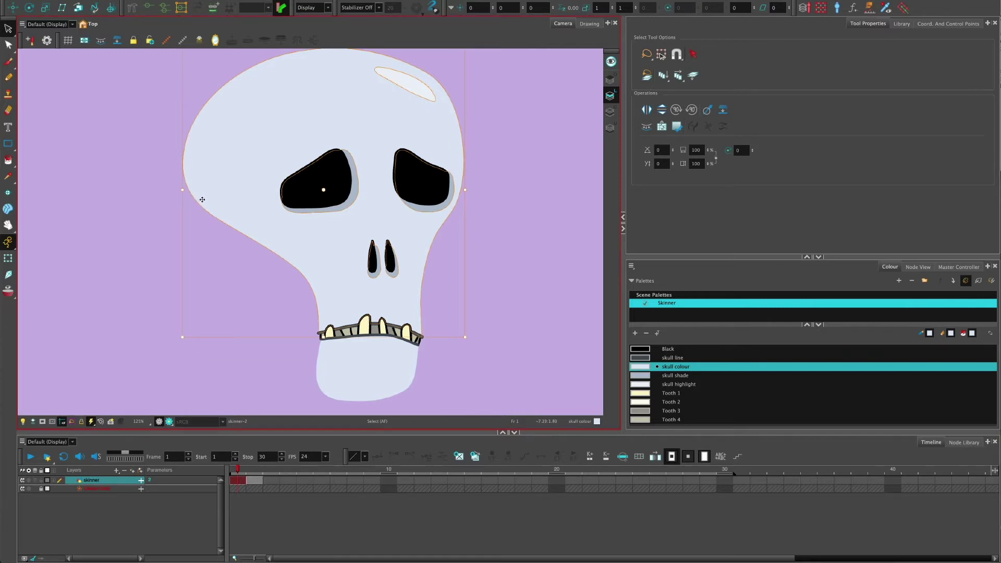
left_click(586, 24)
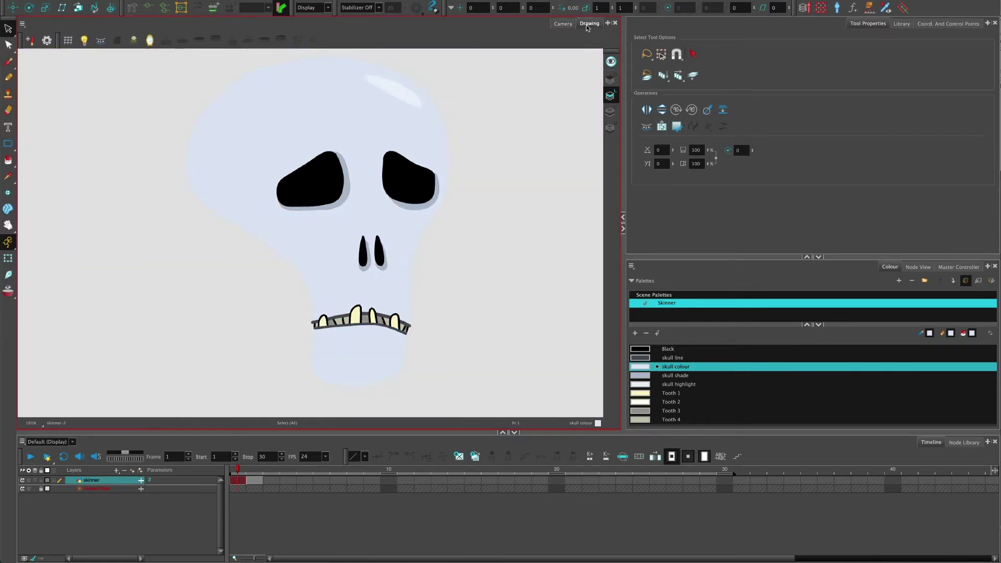
left_click(225, 267)
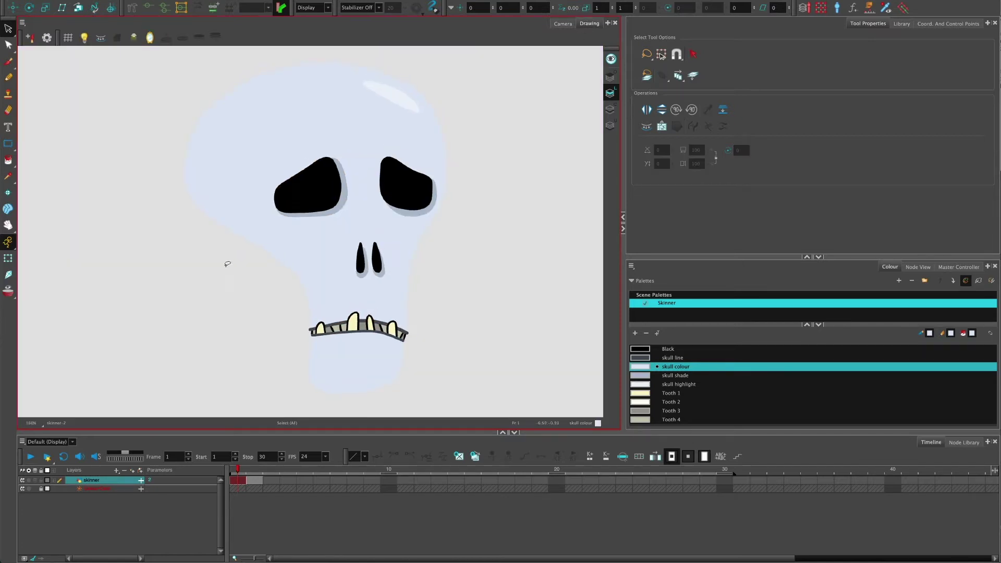
left_click(224, 172)
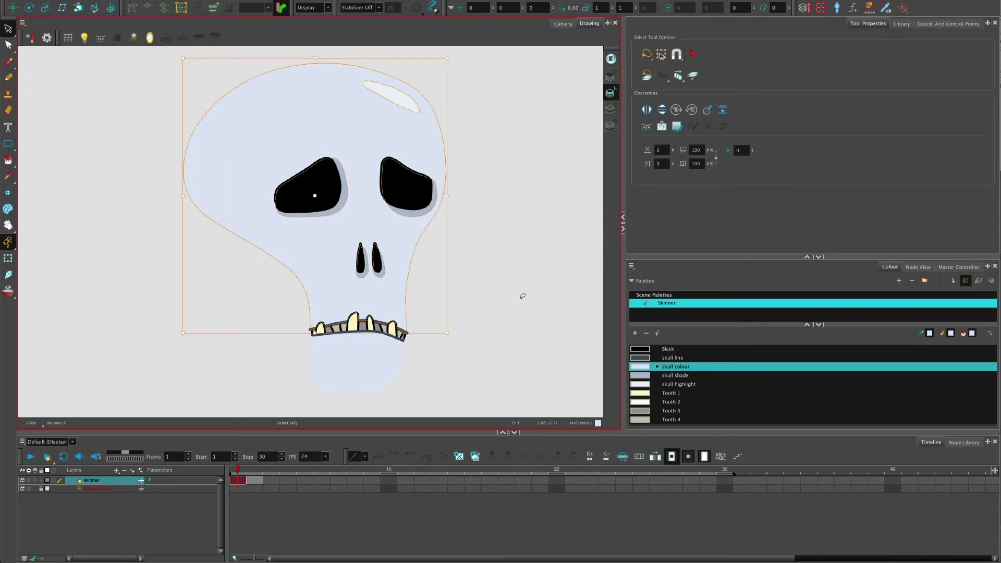
left_click(212, 263)
left_click(219, 175)
left_click(571, 343)
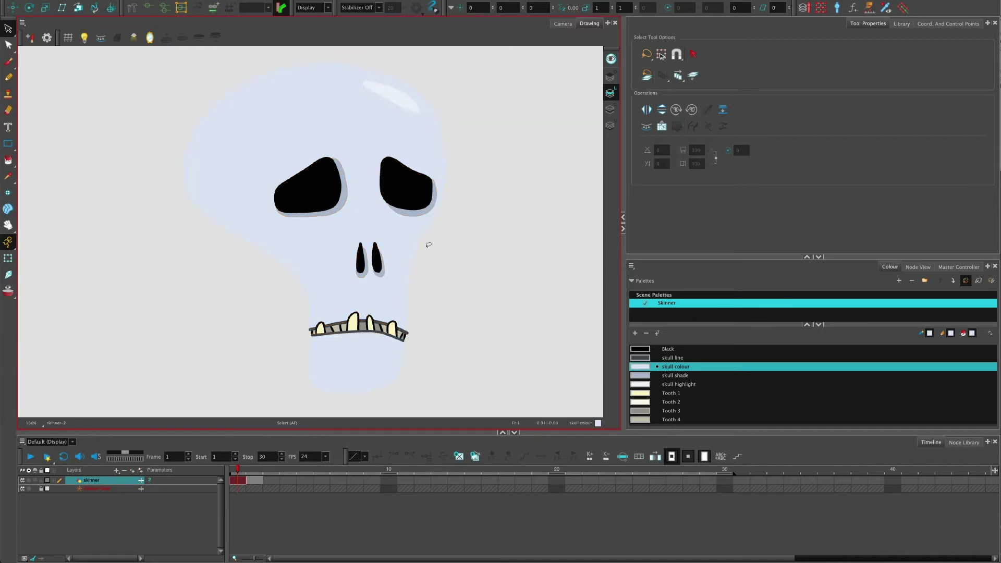
- Recolour the skull drawing with Black, then undo that recolouring
left_click(641, 349)
left_click(234, 254)
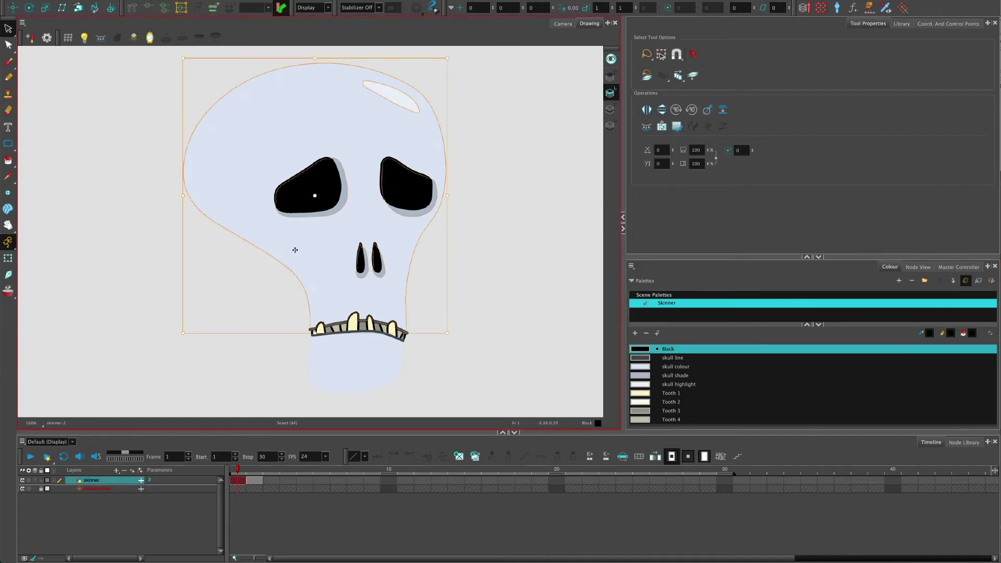
left_click(640, 350)
key("ctrl+z")
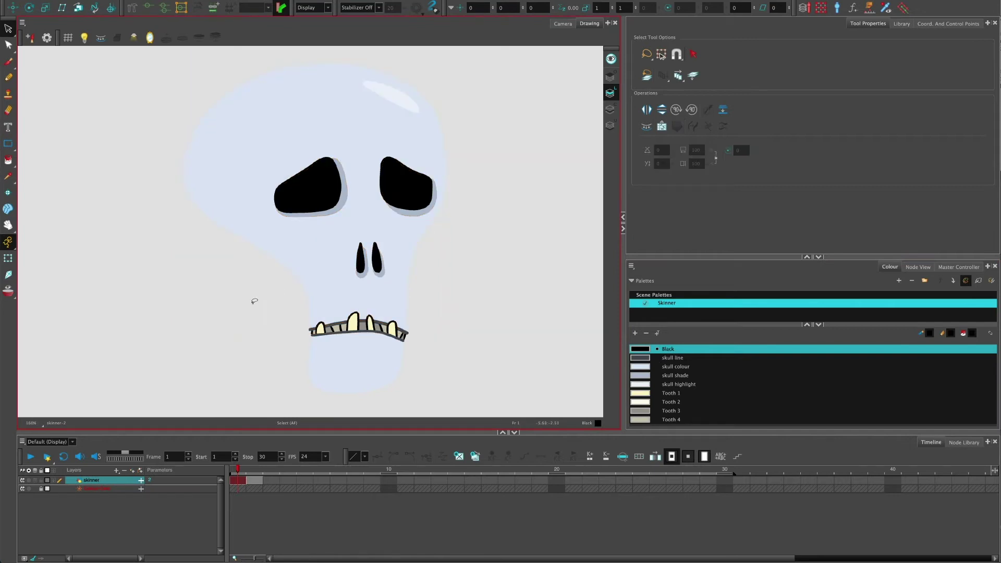
left_click(640, 351)
- With skull line as current colour, convert the whole skull drawing's strokes to pencil lines
left_click(640, 358)
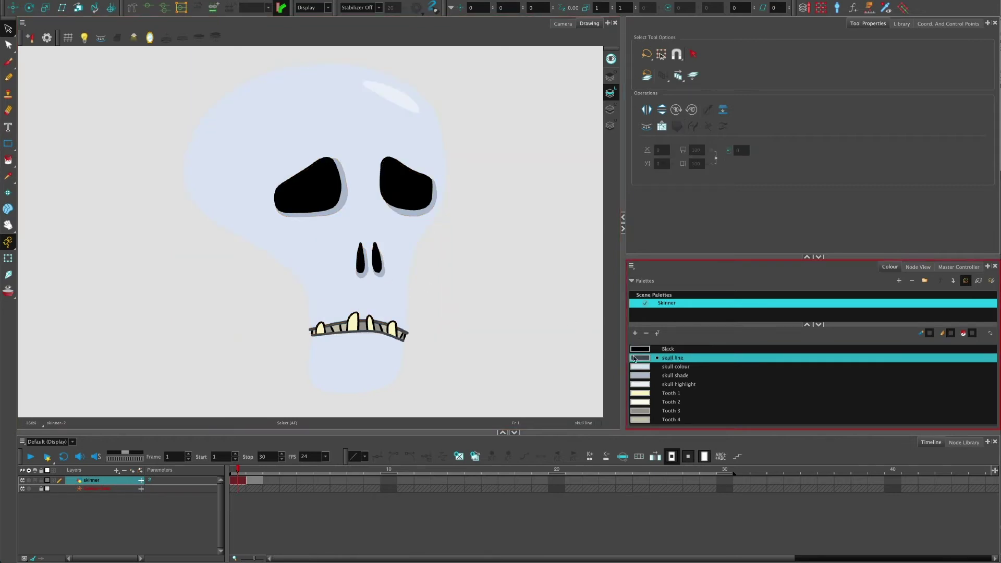
left_click(236, 252)
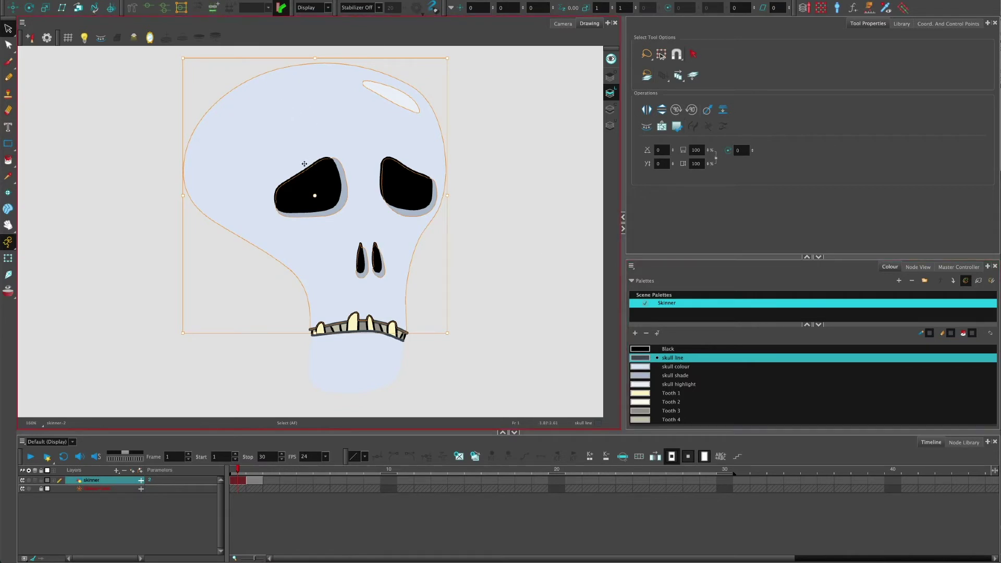
right_click(265, 137)
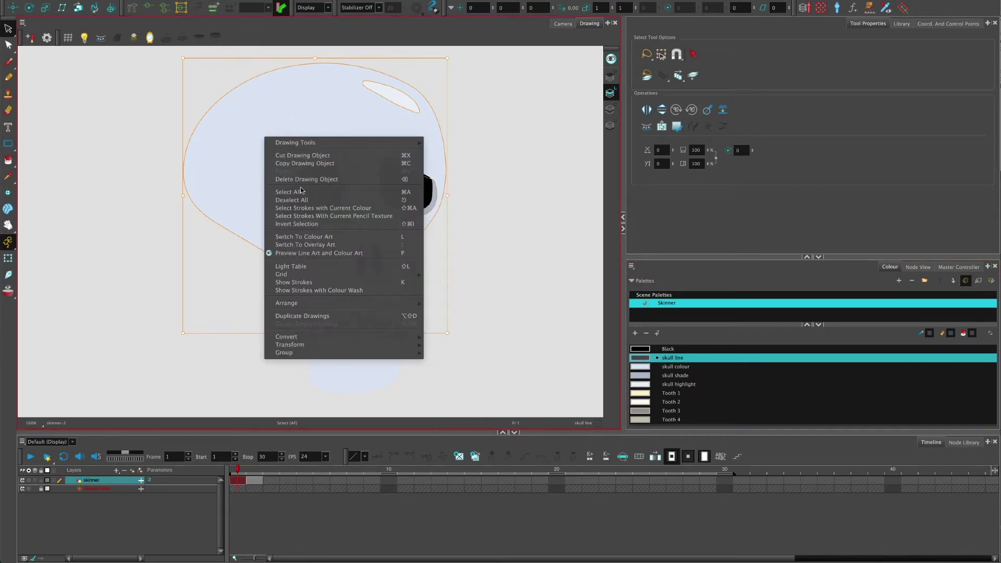
mouse_move(409, 339)
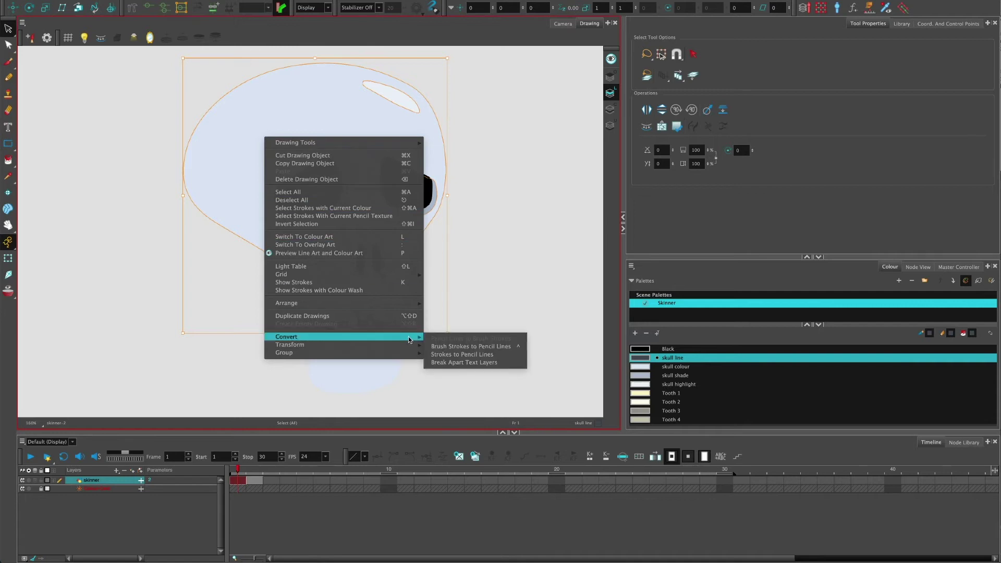
left_click(450, 356)
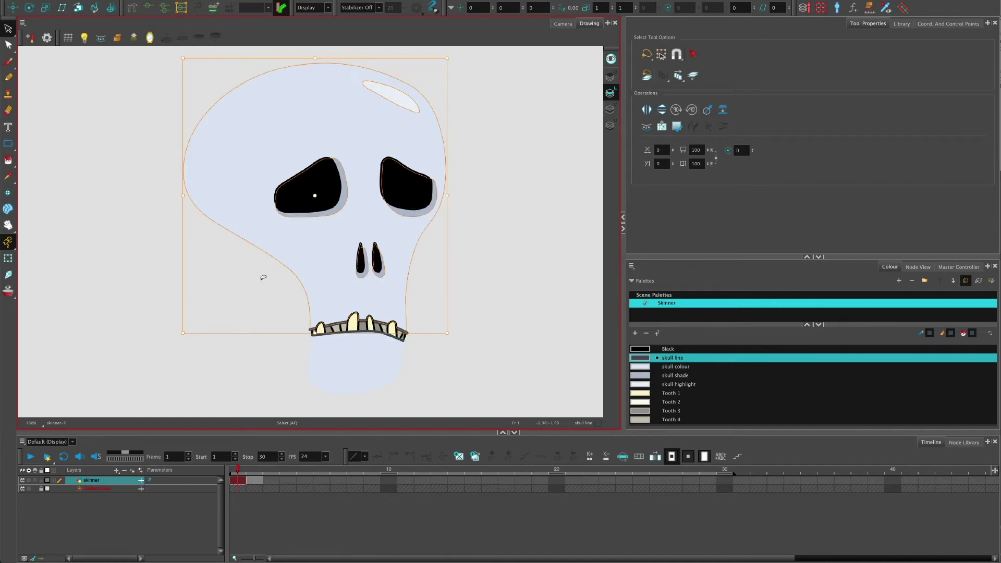
- Zoom in and out over the skull, deselecting and reselecting the drawing to inspect its lines
scroll(367, 271, "up", 1)
scroll(367, 270, "up", 3)
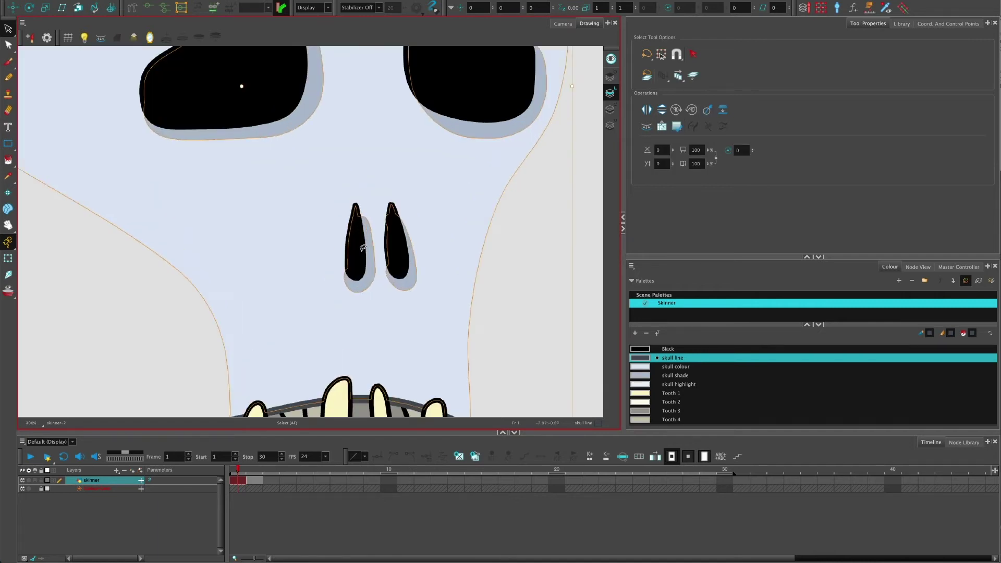
scroll(360, 245, "down", 1)
scroll(346, 146, "down", 1)
scroll(281, 185, "up", 2)
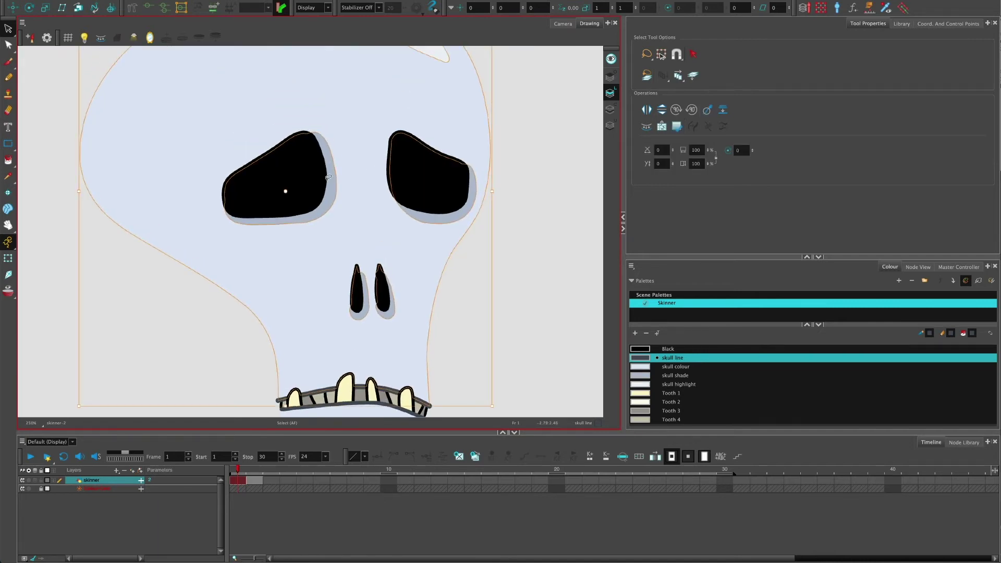
scroll(330, 177, "down", 3)
scroll(257, 284, "down", 1)
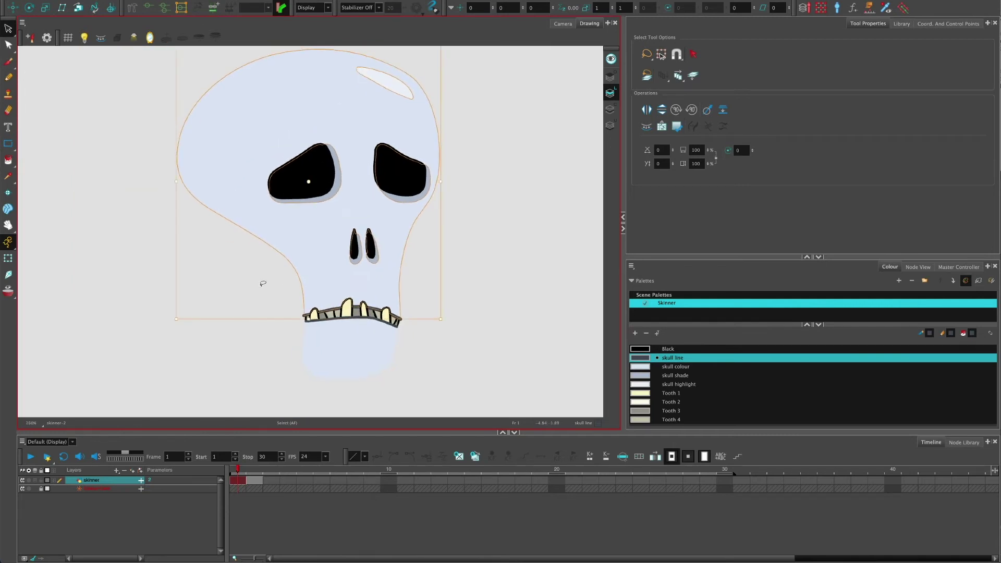
left_click(257, 284)
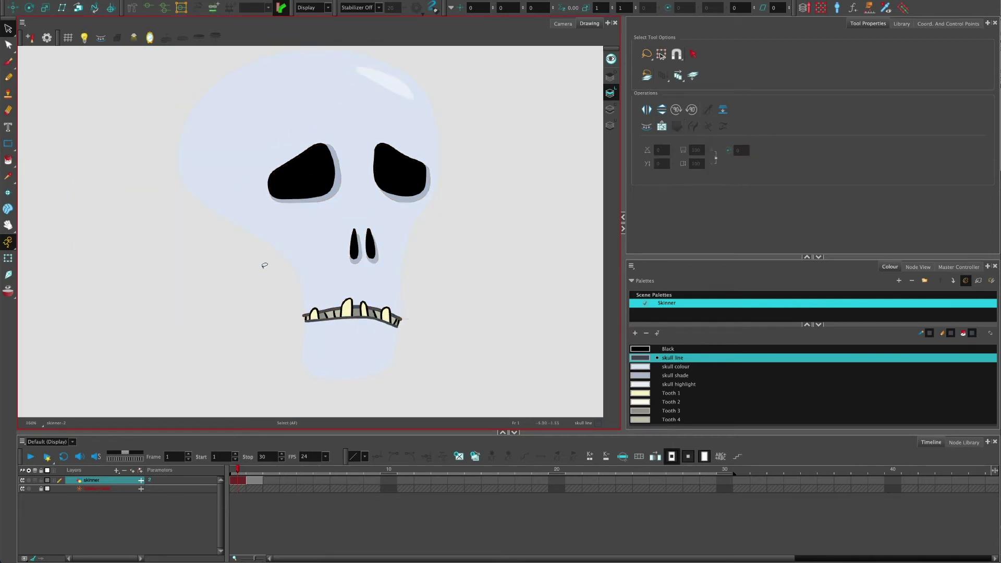
left_click(292, 245)
scroll(269, 271, "up", 1)
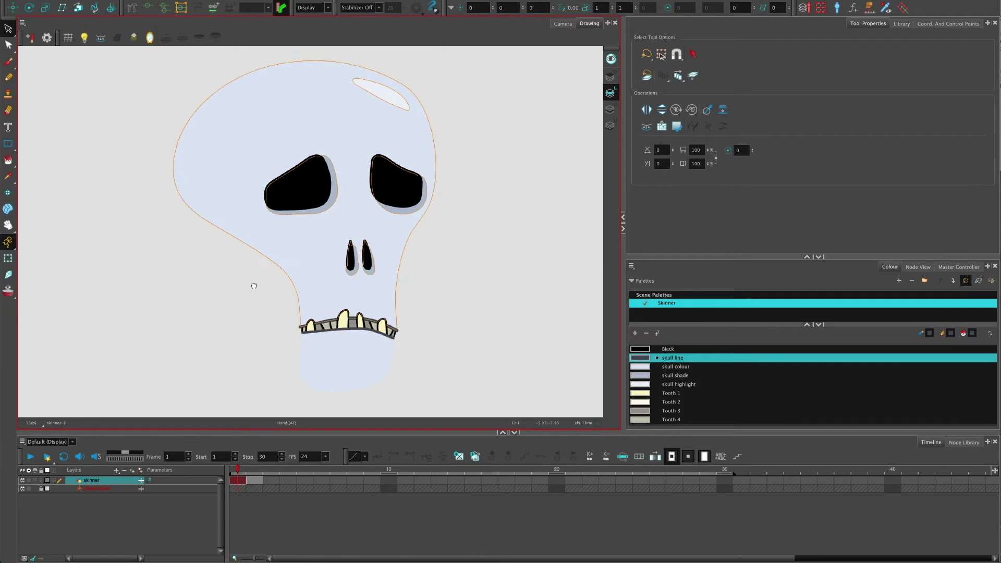
scroll(261, 279, "down", 3)
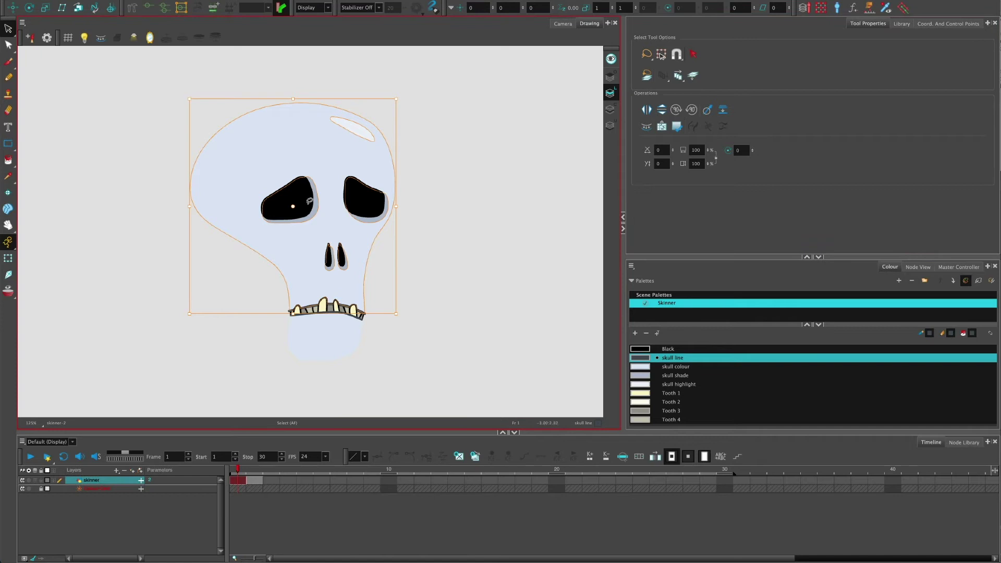
- Reselect the skull drawing and toggle to its other Line Art/Colour Art layer
left_click(236, 287)
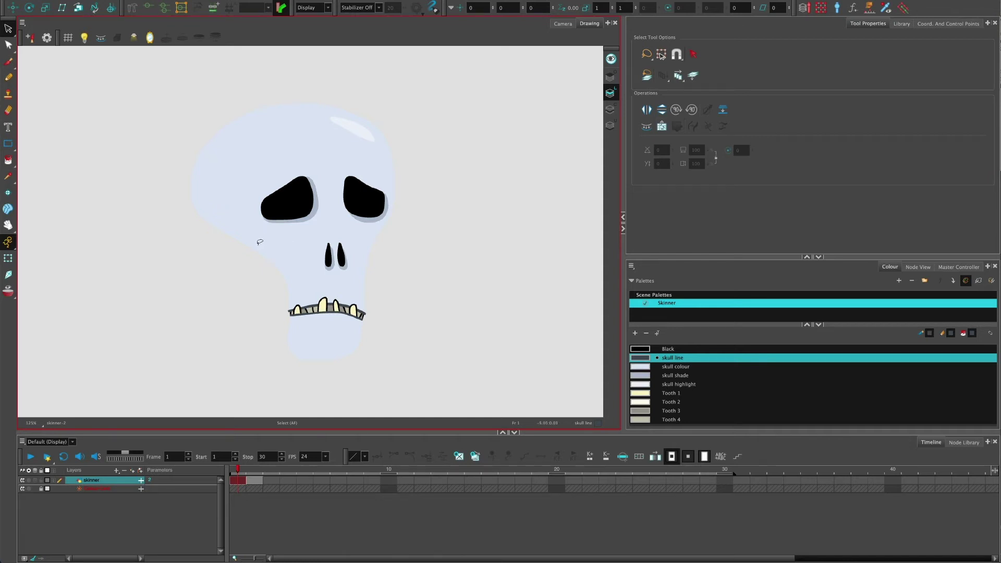
left_click(242, 218)
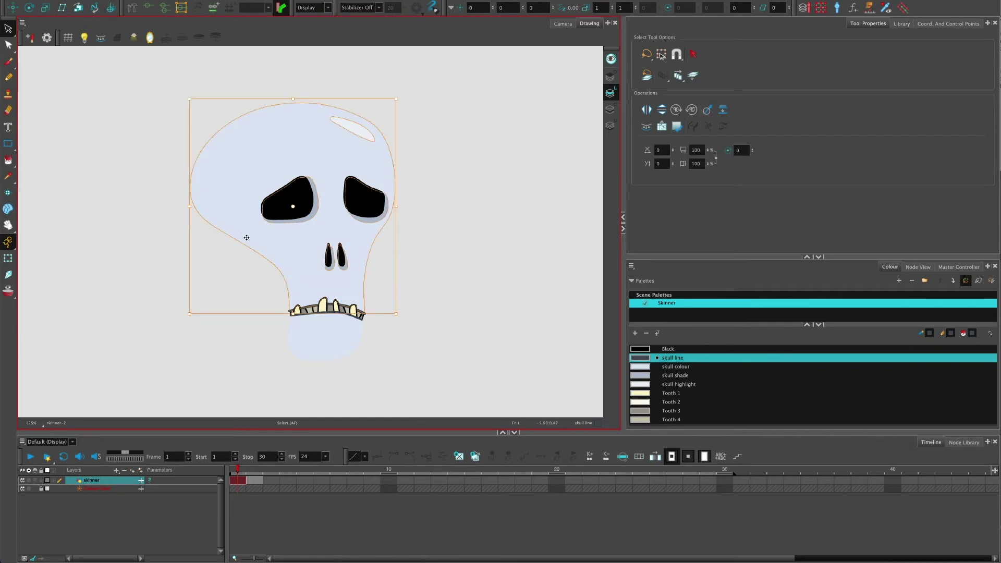
left_click(611, 76)
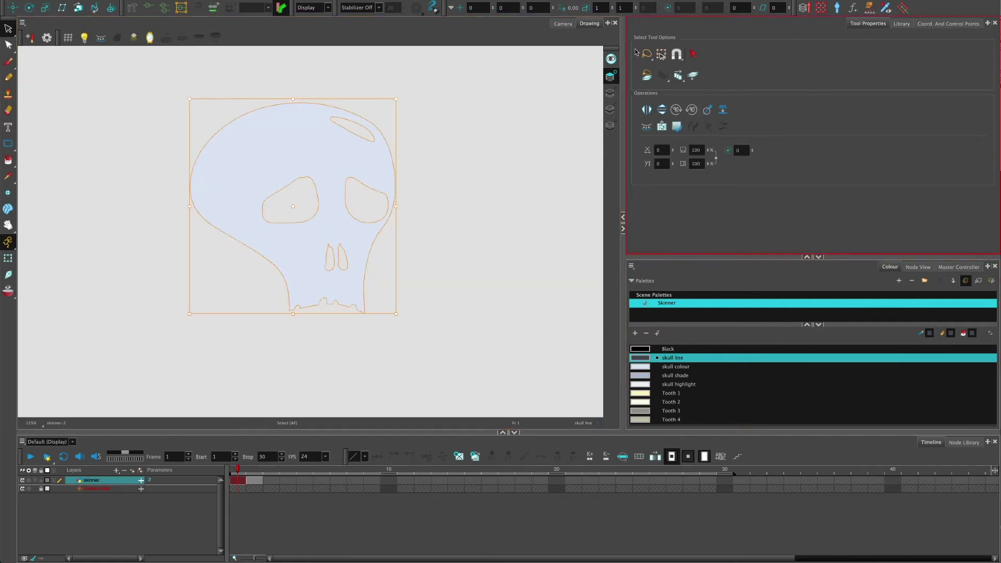
- Choose the Pencil 3 preset (size 20), select all, and convert brush strokes to pencil lines
left_click(8, 76)
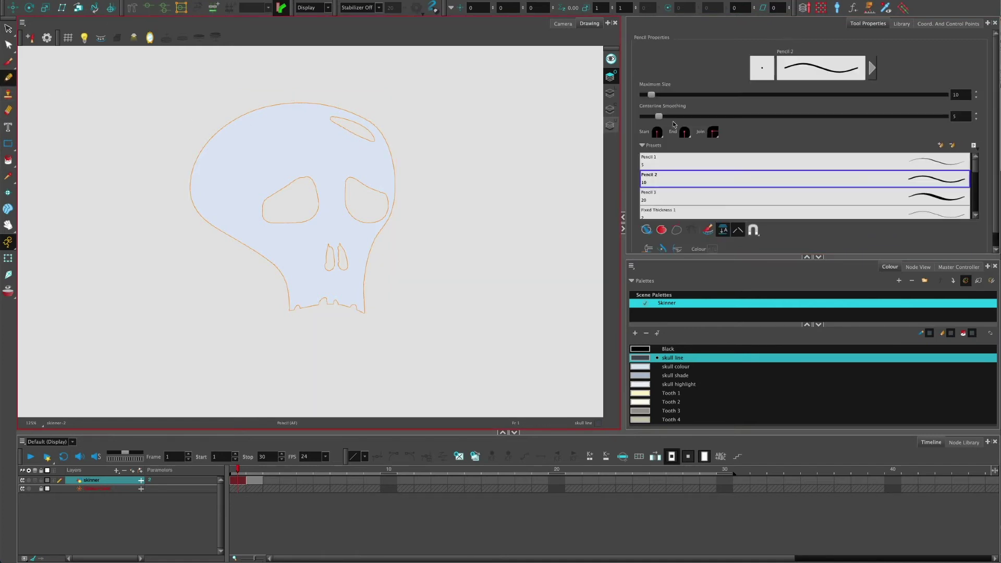
left_click(823, 196)
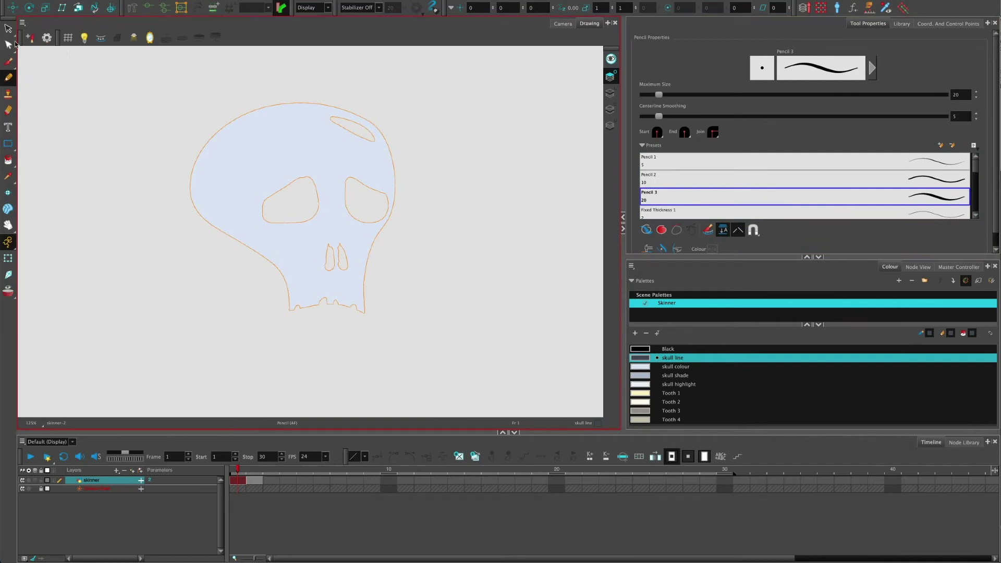
key("ctrl+a")
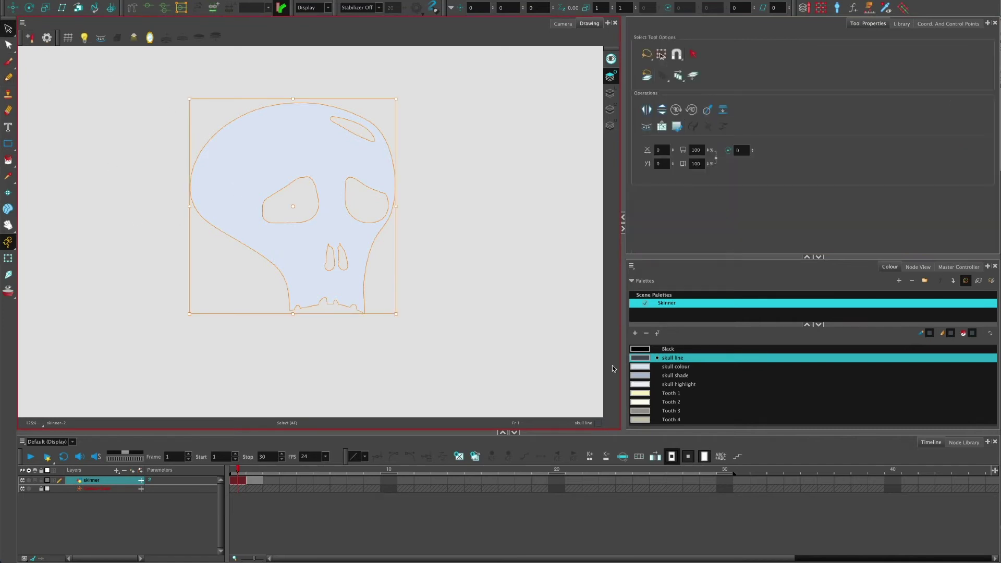
right_click(307, 161)
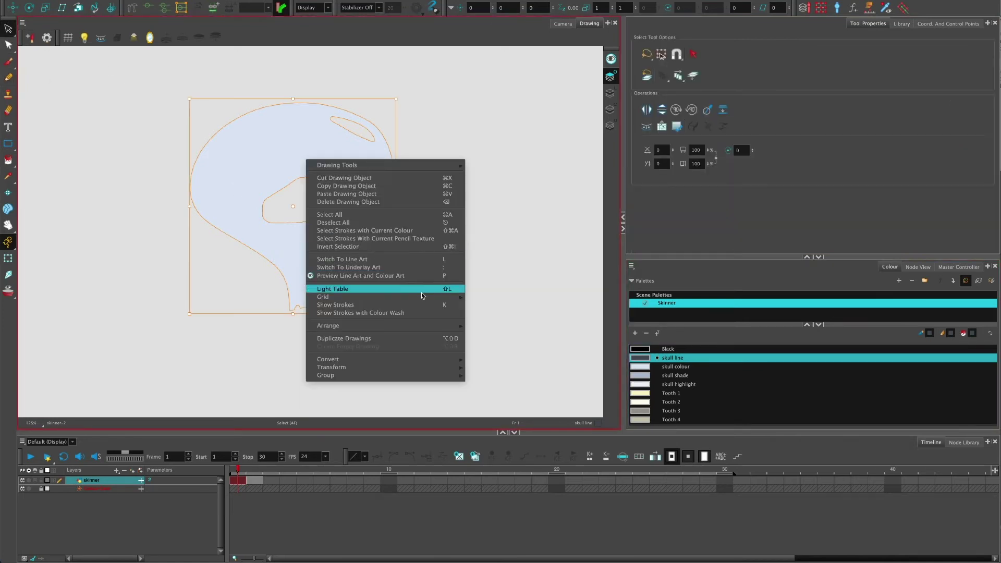
mouse_move(454, 359)
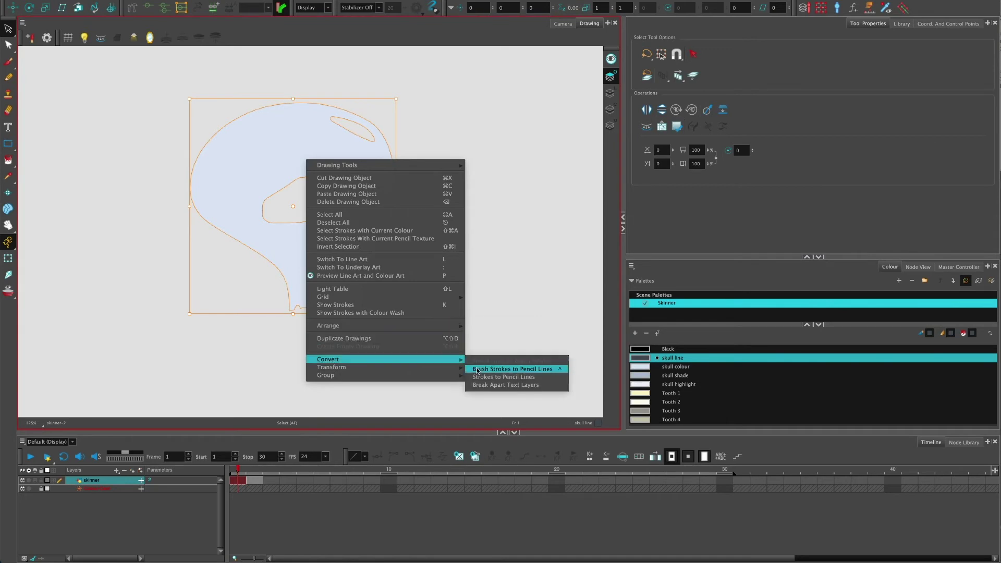
left_click(485, 380)
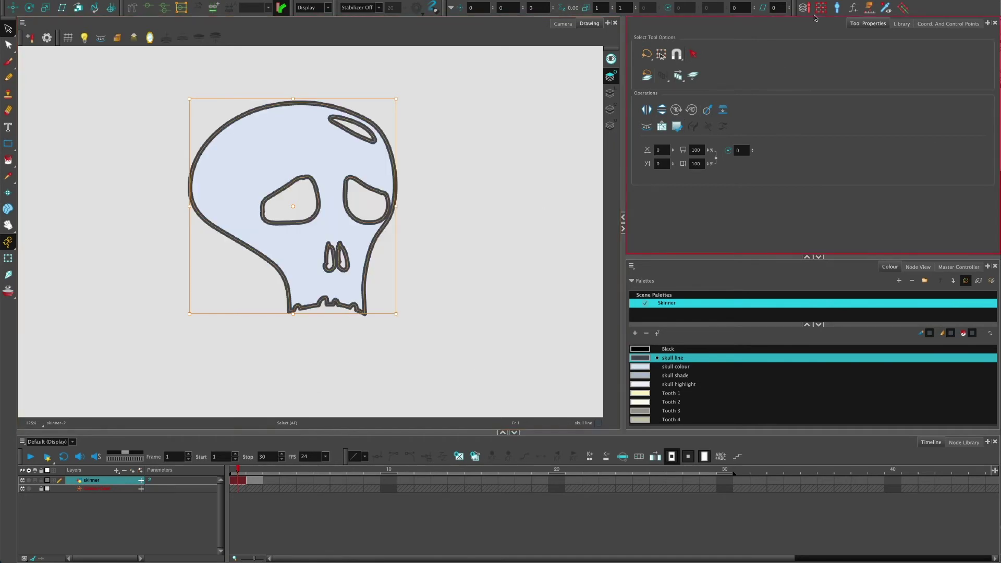
- Delete the skull's light-blue fill and both eye socket fills
left_click(154, 166)
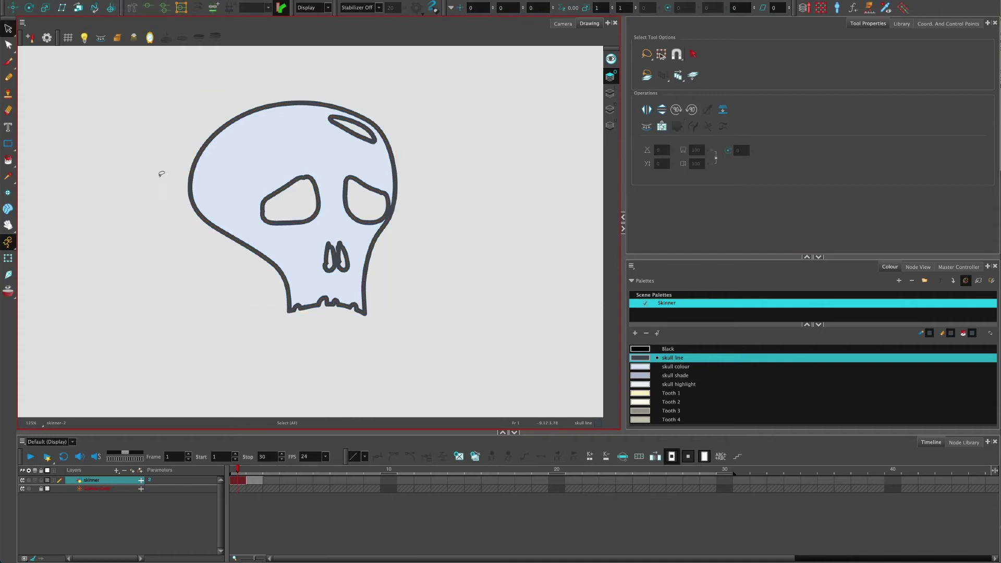
left_click(8, 28)
left_click(256, 175)
left_click(264, 172)
key("Delete")
mouse_move(270, 182)
left_mouse_down()
mouse_move(379, 226)
mouse_move(261, 187)
left_mouse_up()
key("Delete")
- Delete the forehead highlight and the nose fill
left_click_drag(324, 149, 325, 147)
key("Delete")
left_click_drag(312, 231, 321, 244)
key("Delete")
key("ctrl+a")
- Reselect the skull outline and bring the teeth area into view
left_click(311, 273)
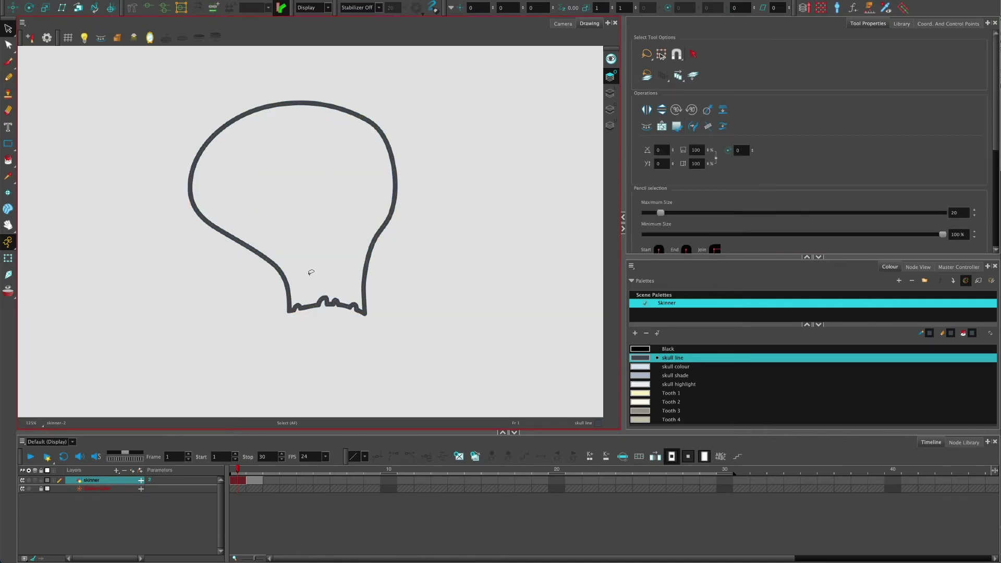
left_click(316, 305)
scroll(316, 307, "up", 2)
left_click_drag(318, 198, 325, 261)
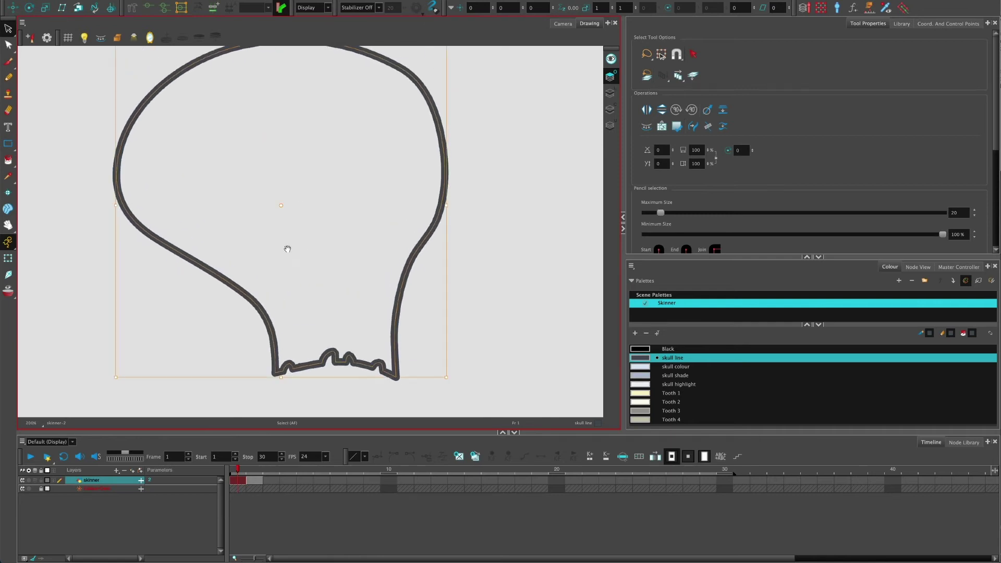
- Cut the teeth section out of the outline with the Cutter tool
left_click(9, 30)
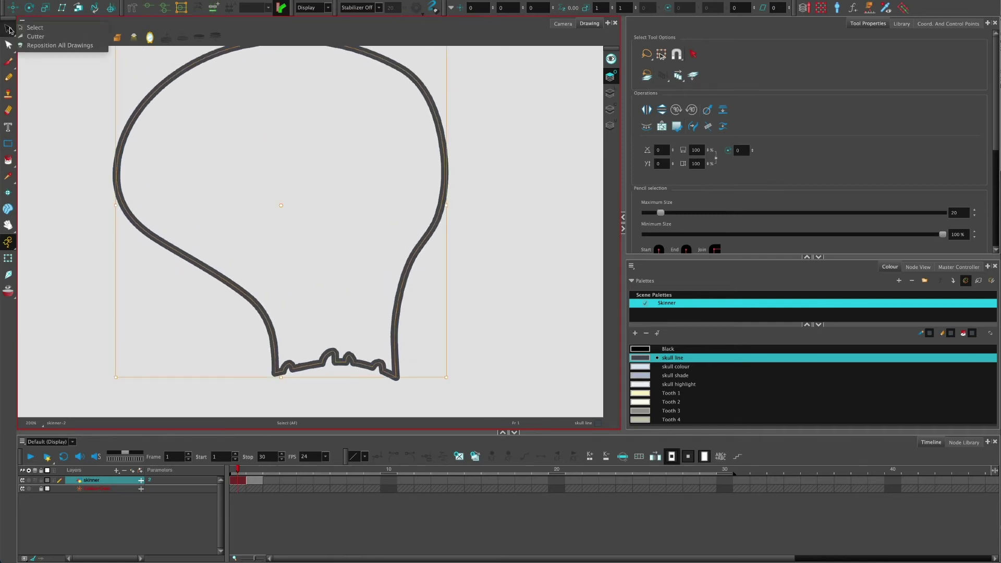
left_click(38, 37)
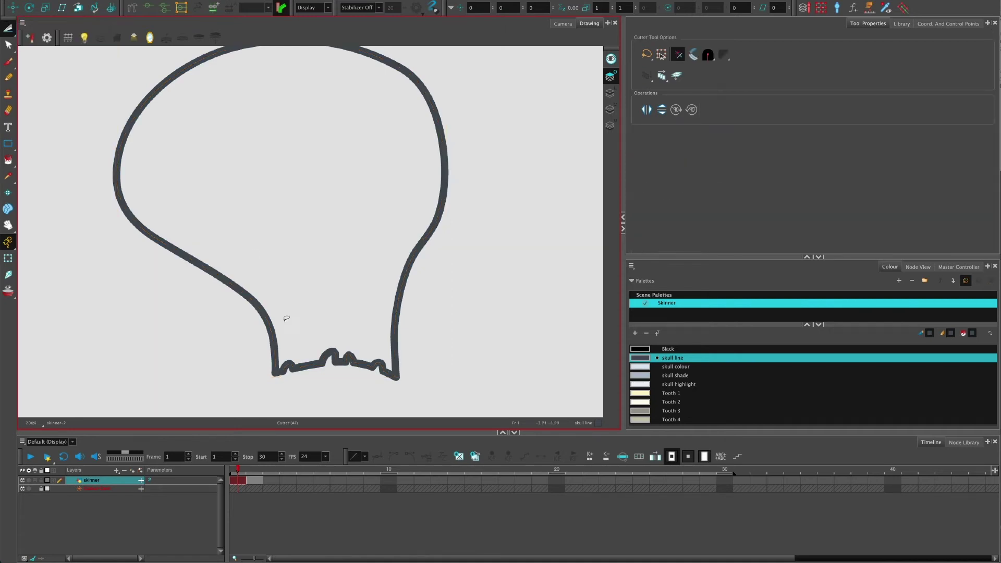
mouse_move(295, 344)
left_mouse_down()
mouse_move(305, 327)
mouse_move(391, 352)
mouse_move(344, 383)
mouse_move(282, 386)
mouse_move(293, 344)
left_mouse_up()
key("Delete")
- Trim away the leftover hook and both stroke tips at the outline's open ends
left_click_drag(385, 374, 390, 367)
key("Delete")
left_click_drag(282, 367, 272, 365)
key("Delete")
left_click_drag(377, 379, 383, 383)
key("Delete")
scroll(385, 389, "up", 4)
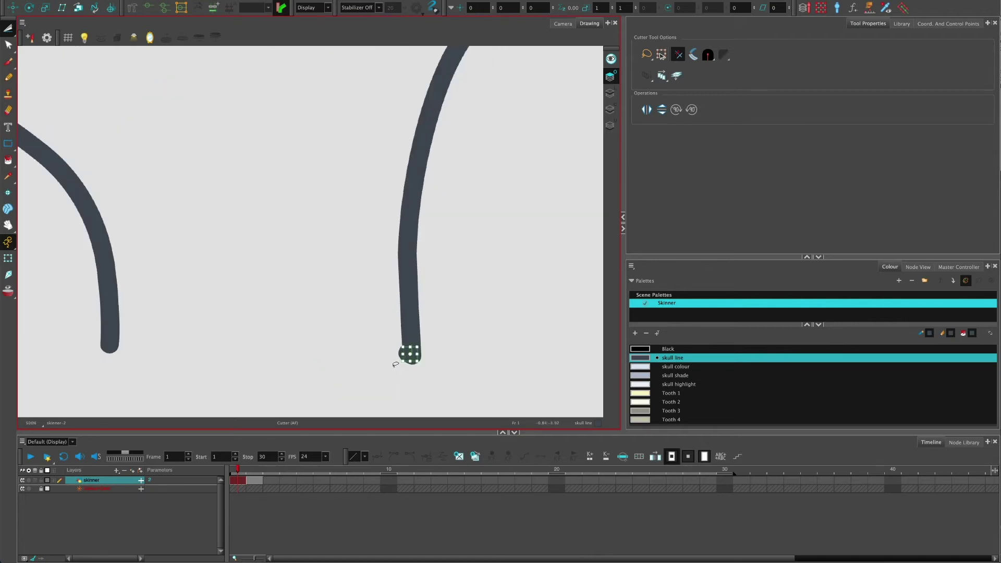
left_click_drag(345, 329, 327, 313)
scroll(320, 283, "down", 3)
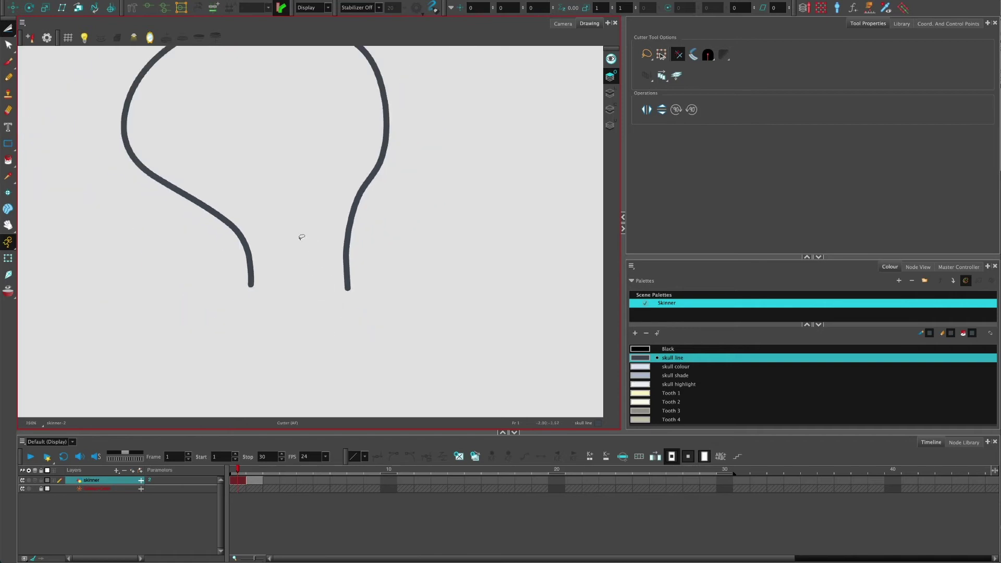
- Return to the Select tool and select the whole skull outline
left_click(8, 27)
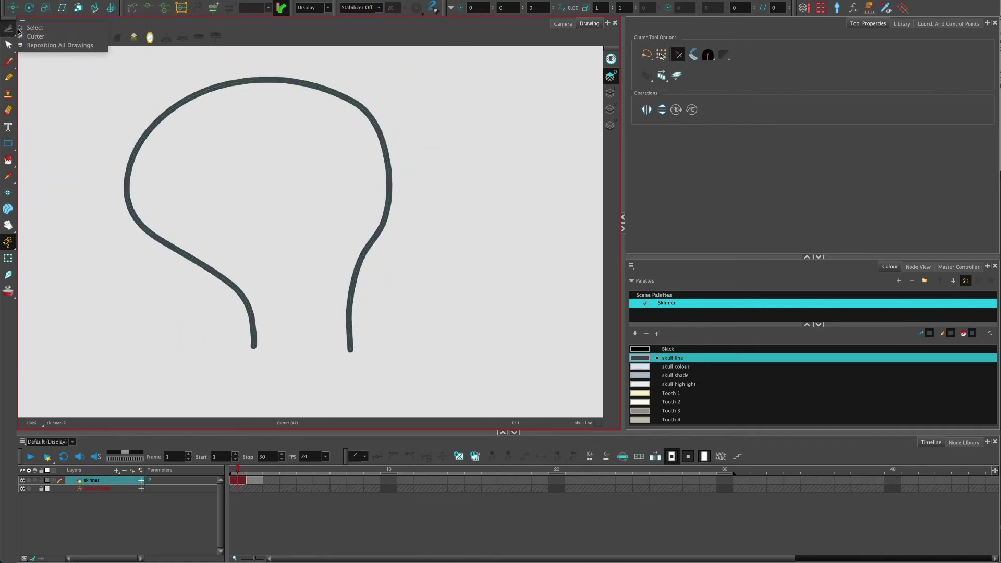
left_click(47, 26)
key("ctrl+a")
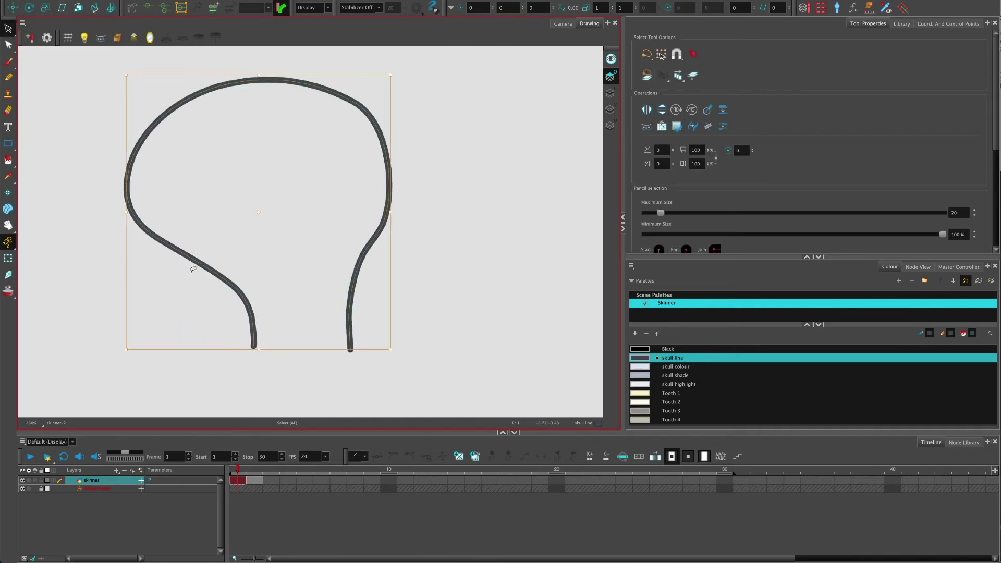
- In Camera view, set the skull outline's Maximum Size to 14 in Tool Properties
left_click(562, 24)
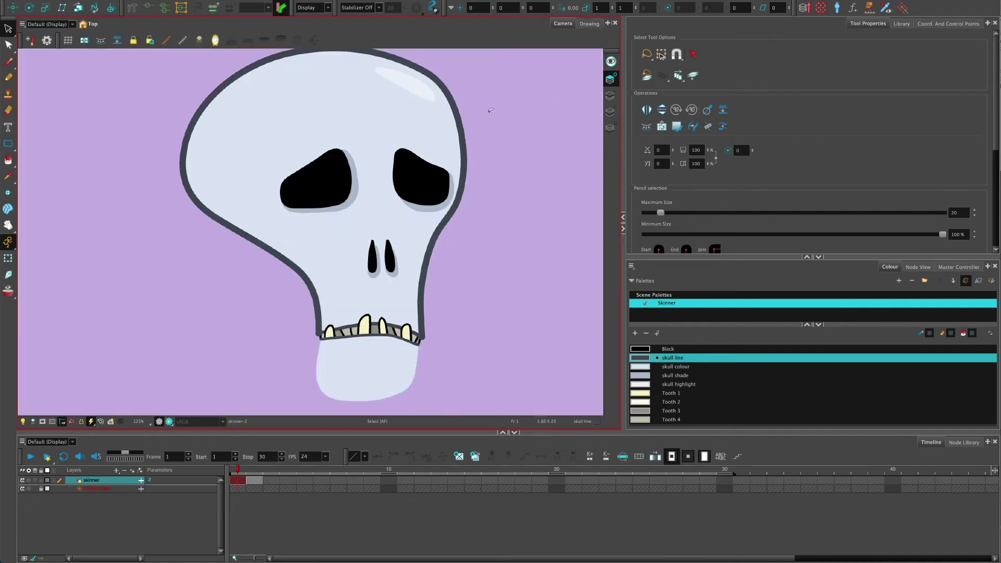
left_click(455, 118)
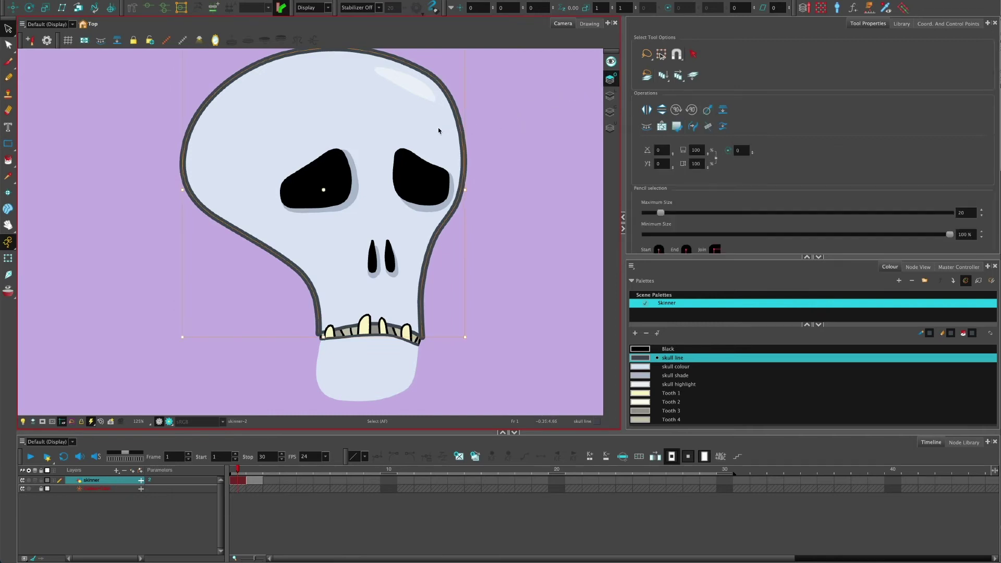
left_click_drag(508, 128, 490, 127)
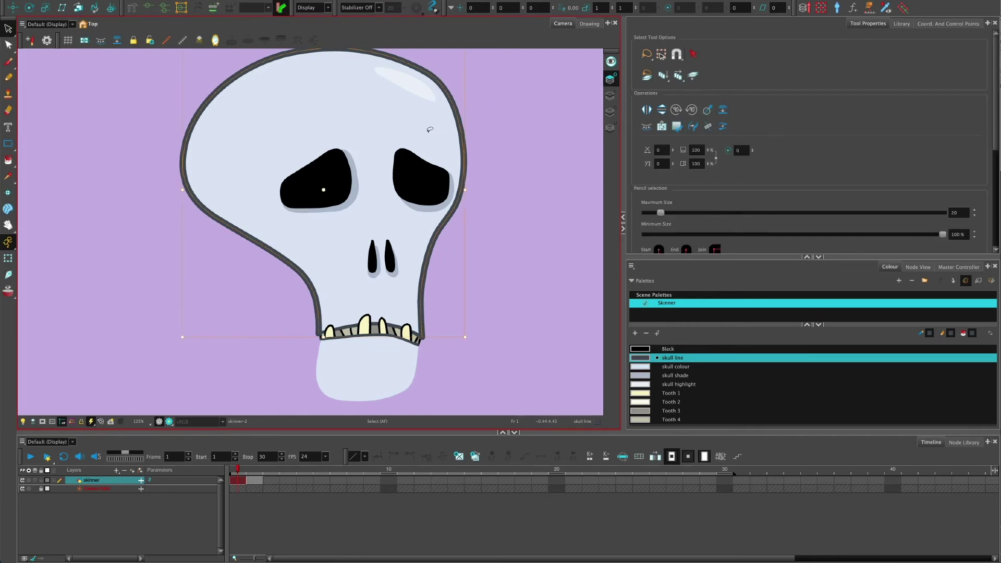
left_click(974, 215)
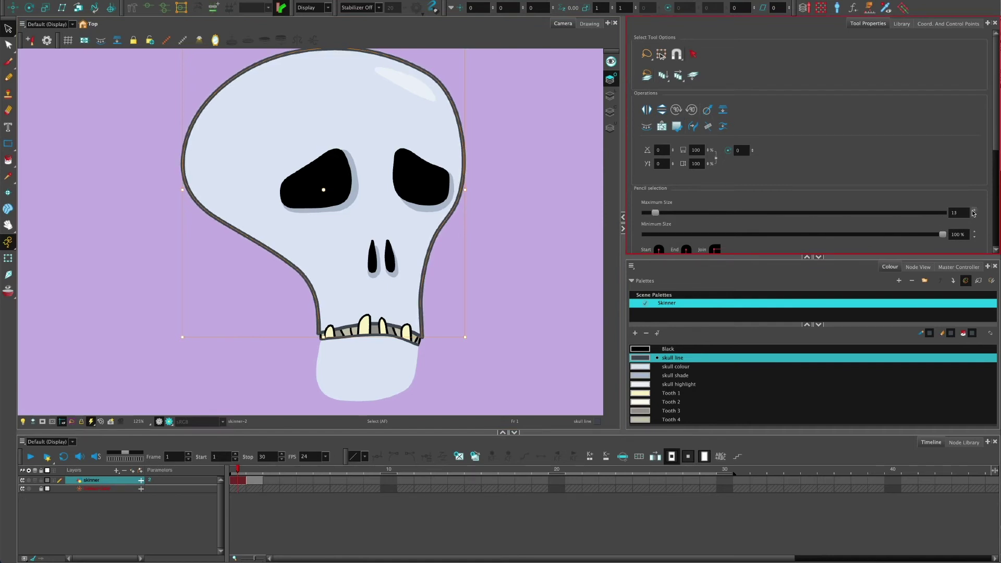
left_click(974, 210)
- Deselect the outline and pan and zoom to recentre the skull
left_click(532, 252)
key("space")
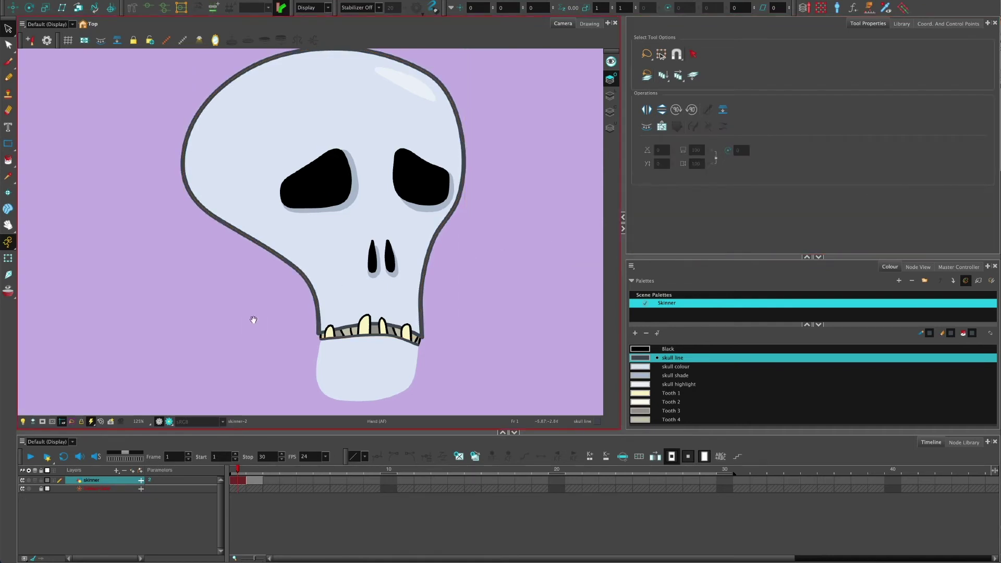
mouse_move(257, 323)
left_mouse_down()
mouse_move(256, 287)
mouse_move(255, 302)
left_mouse_up()
scroll(276, 294, "down", 2)
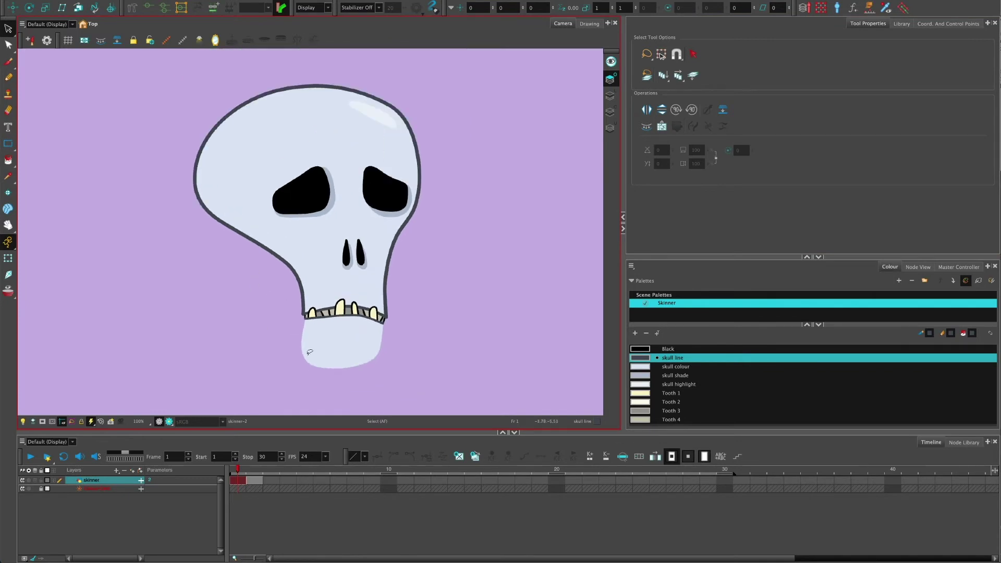
scroll(267, 311, "up", 1)
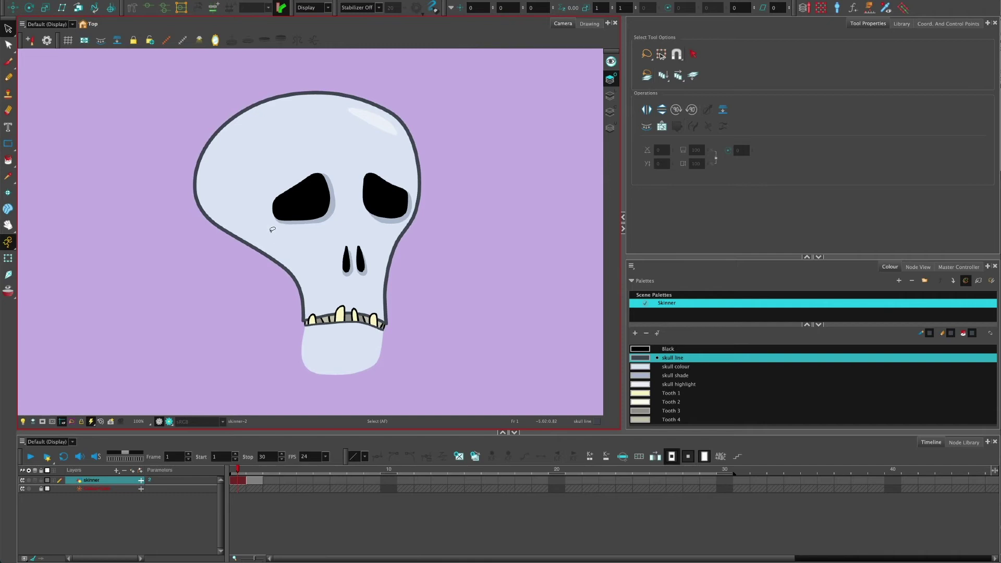
left_click(588, 25)
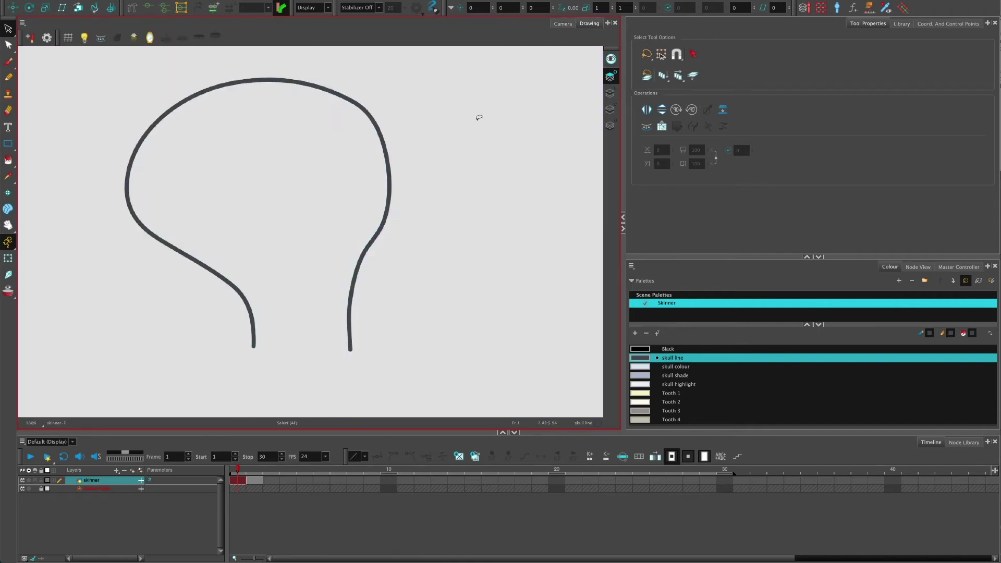
left_click(610, 93)
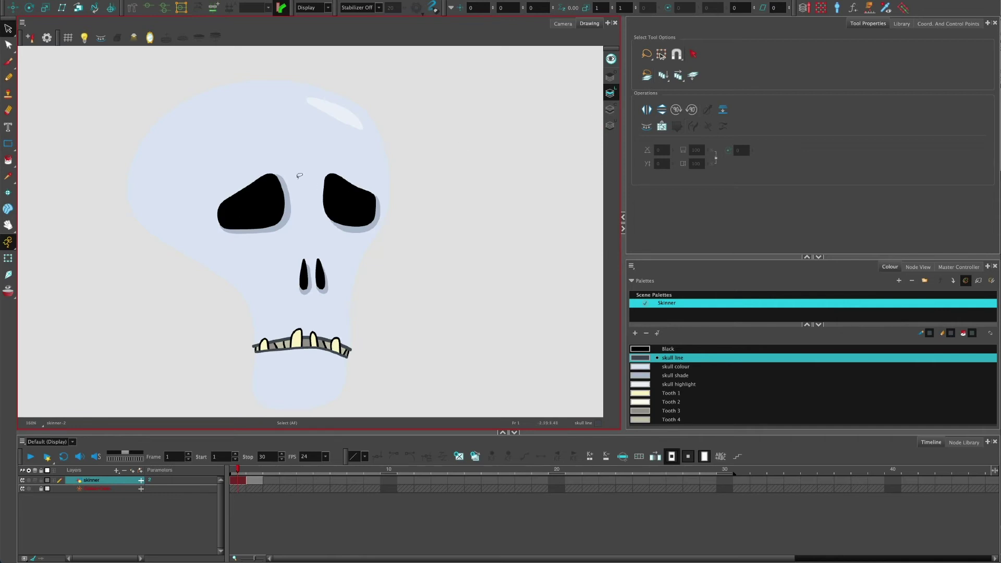
left_click(610, 76)
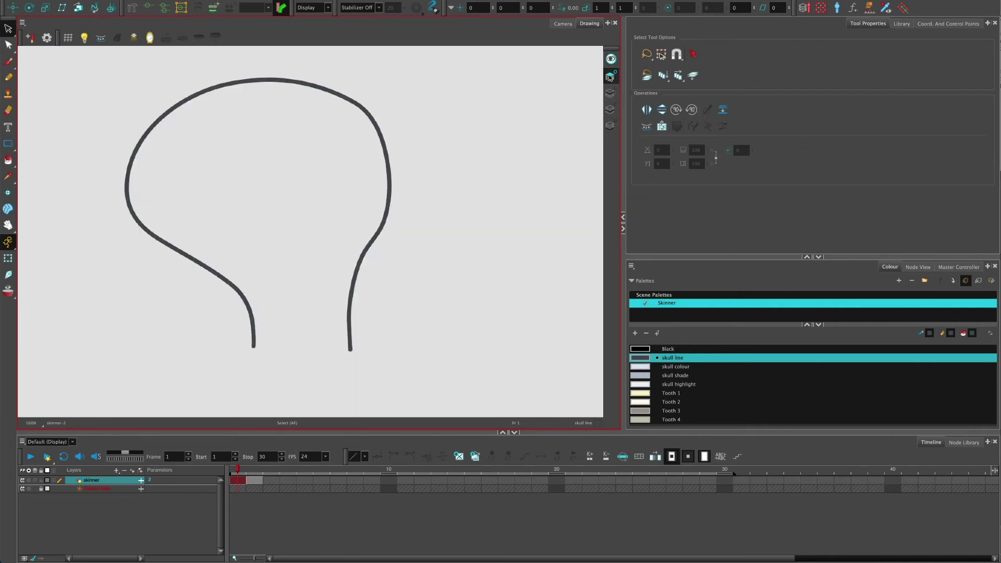
left_click(563, 24)
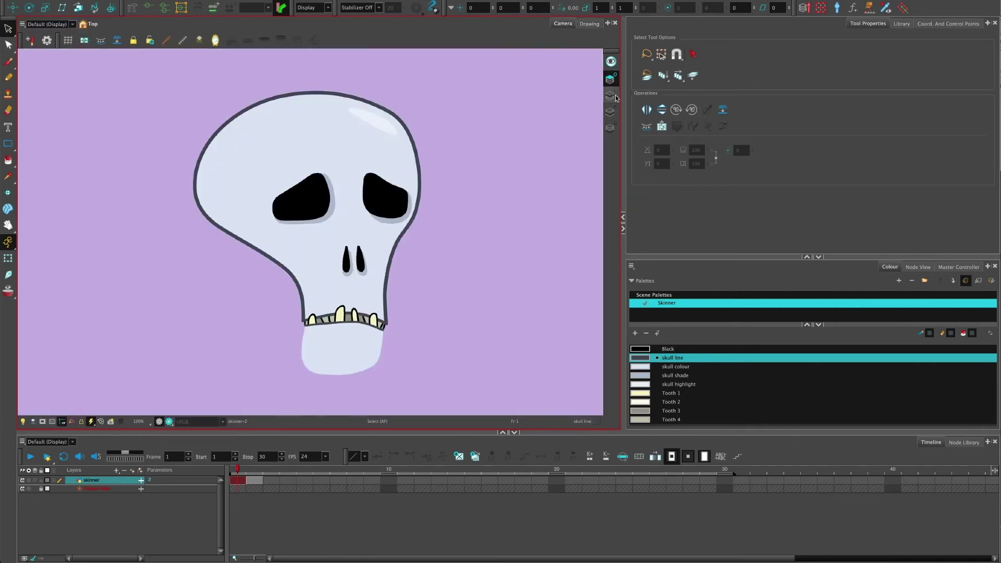
key("l")
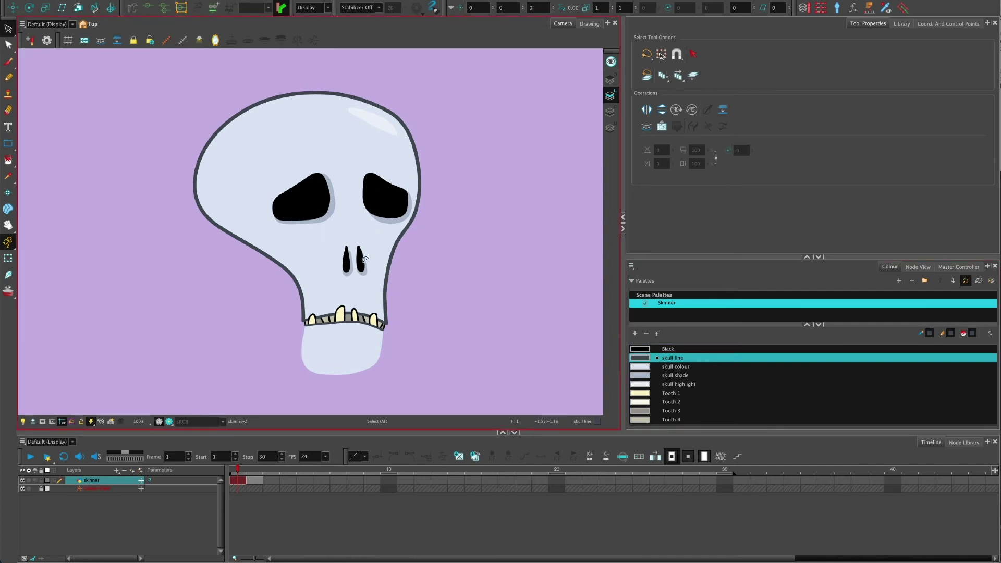
- Add a new Skinner colour below skull line and name it 'skull line invisi'
left_click(637, 358)
left_click(635, 333)
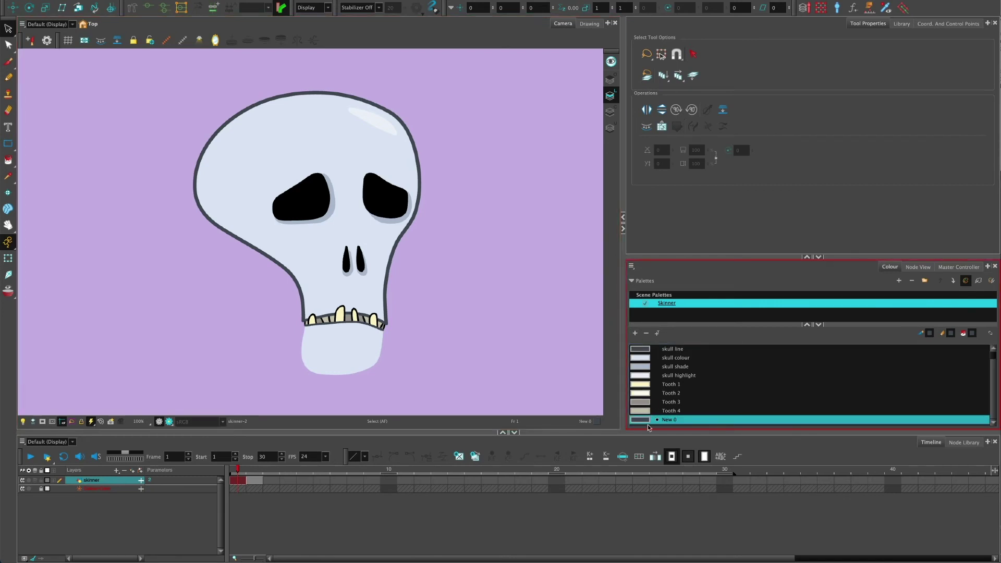
left_click_drag(640, 419, 644, 367)
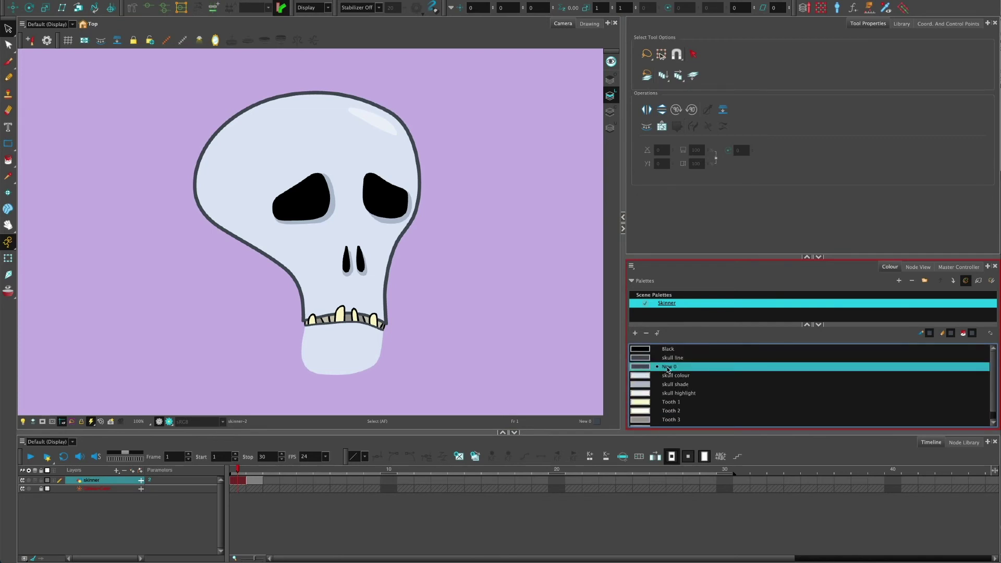
double_click(668, 367)
type("skull line invisi")
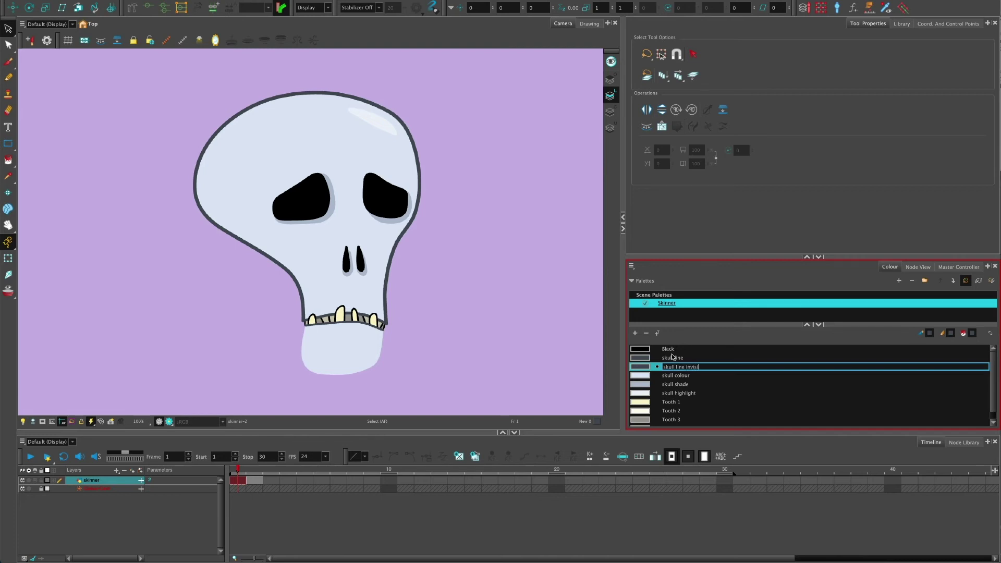
left_click(504, 173)
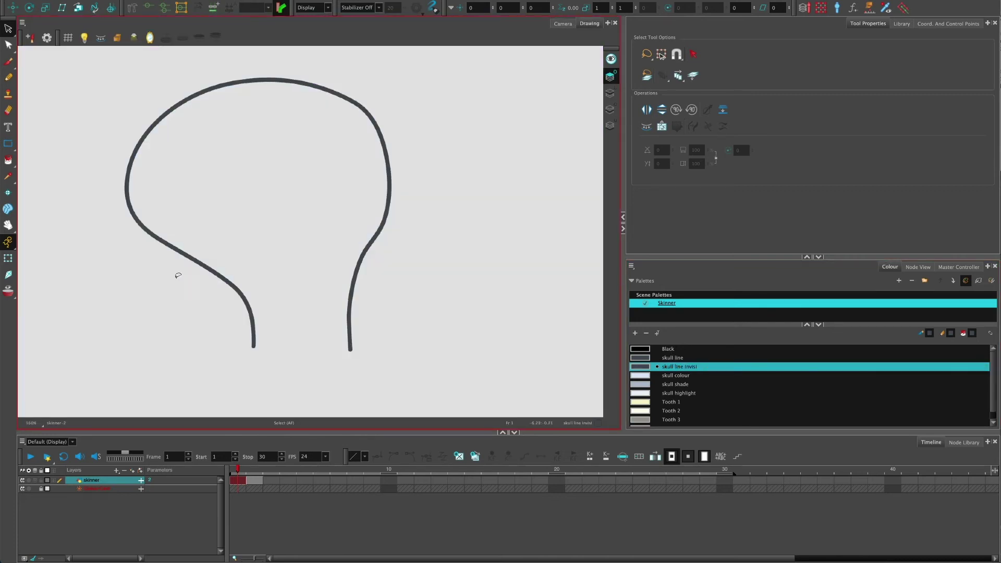
- Lasso the skull outline strokes and apply the skull line invisi colour to them
mouse_move(169, 284)
left_mouse_down()
mouse_move(211, 226)
mouse_move(264, 208)
mouse_move(166, 292)
left_mouse_up()
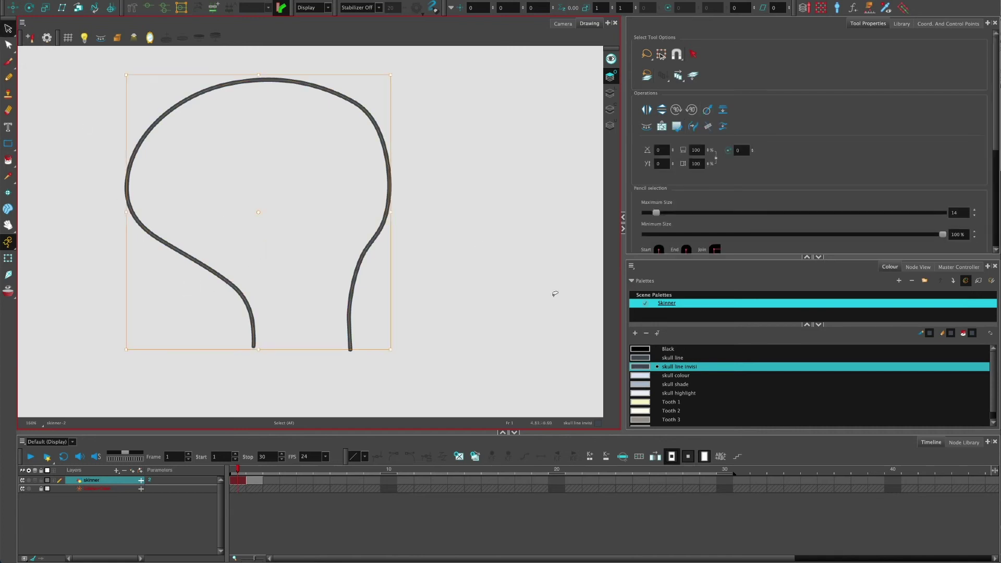
left_click(634, 358)
left_click(639, 367)
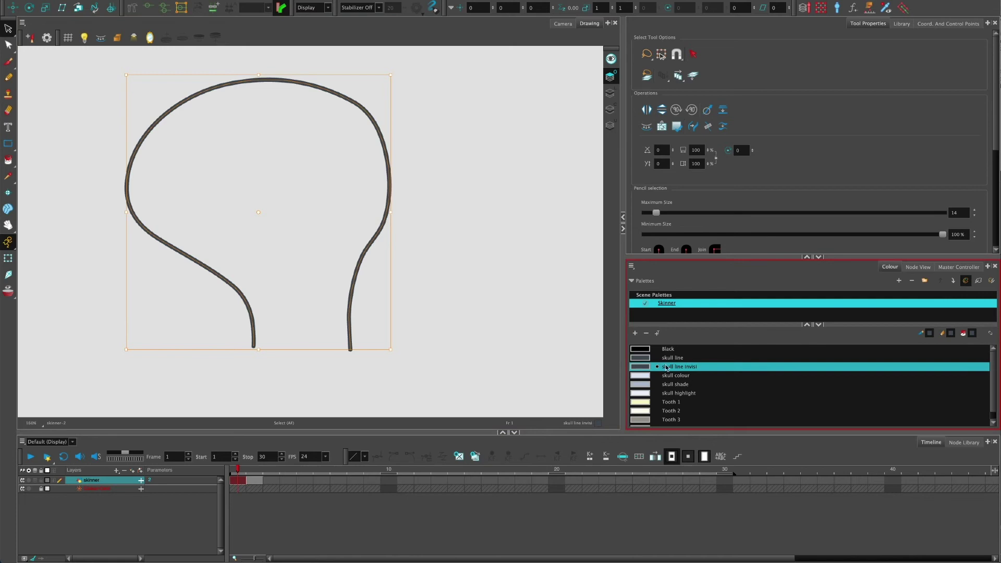
left_click(562, 24)
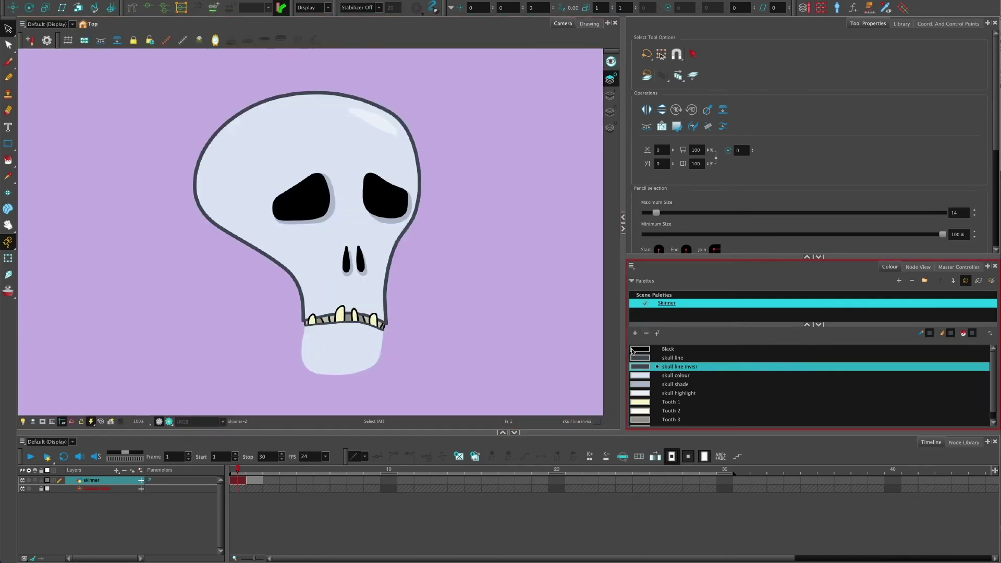
- Drag skull line invisi's Alpha to 0 in the Colour Picker
double_click(646, 368)
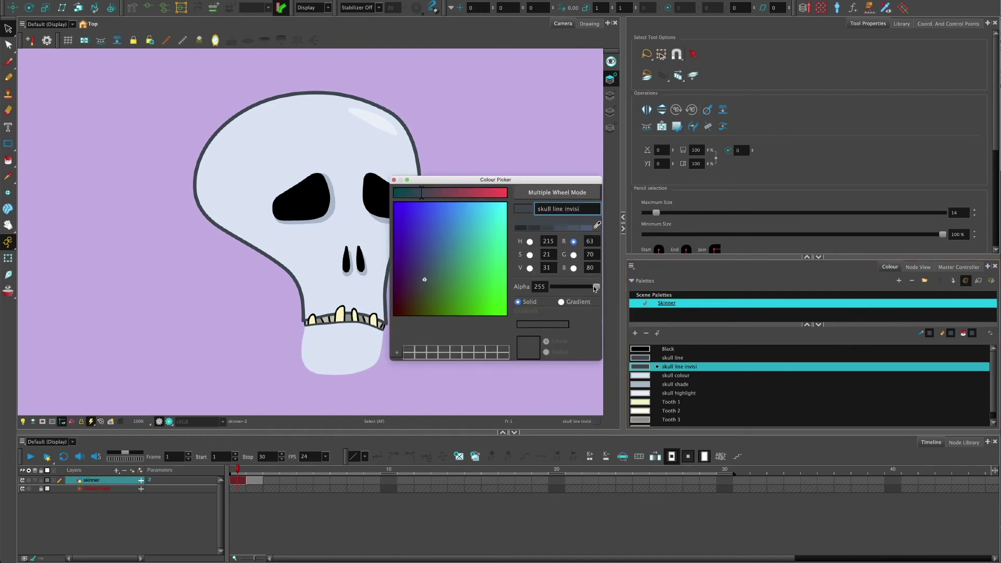
left_click_drag(596, 287, 567, 288)
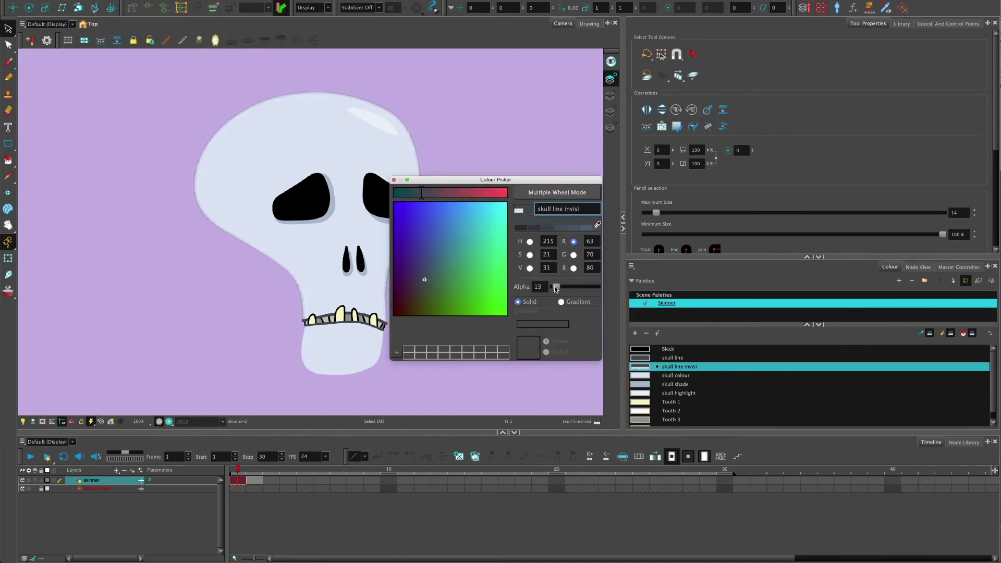
mouse_move(556, 290)
left_mouse_down()
mouse_move(616, 290)
mouse_move(538, 290)
left_mouse_up()
left_click(393, 180)
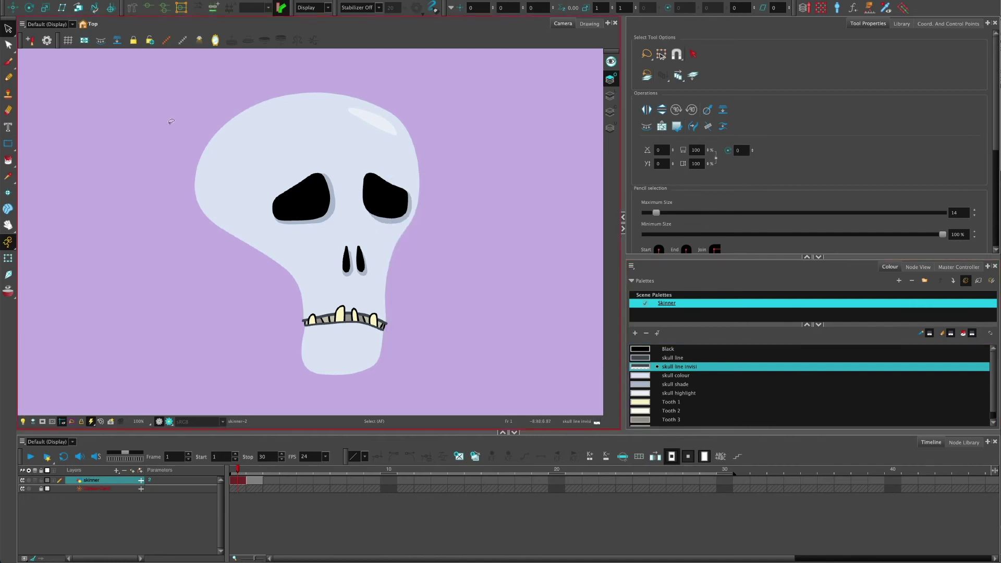
- Toggle the render preview, then readjust skull line invisi's opacity in the Colour Picker
left_click(169, 423)
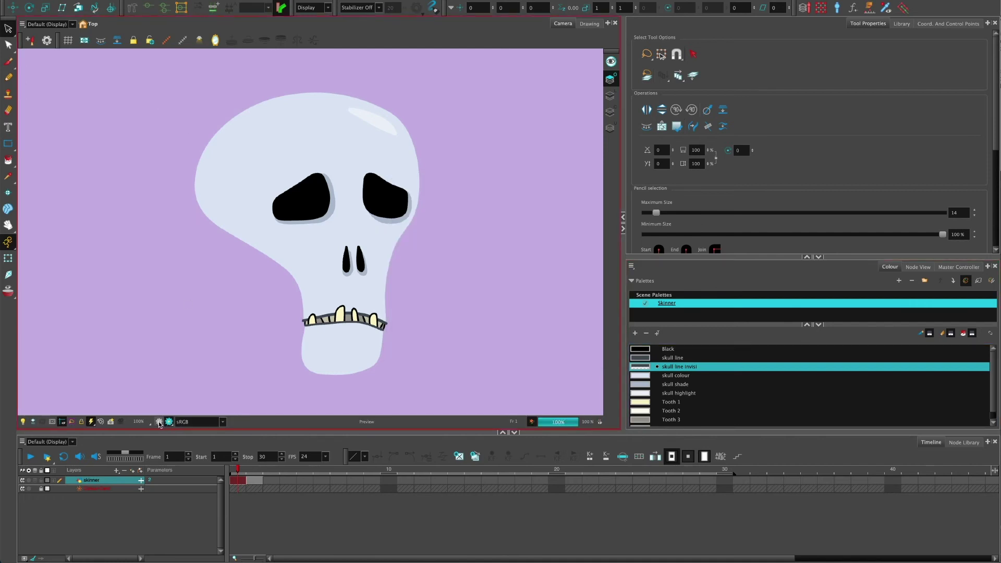
left_click(159, 422)
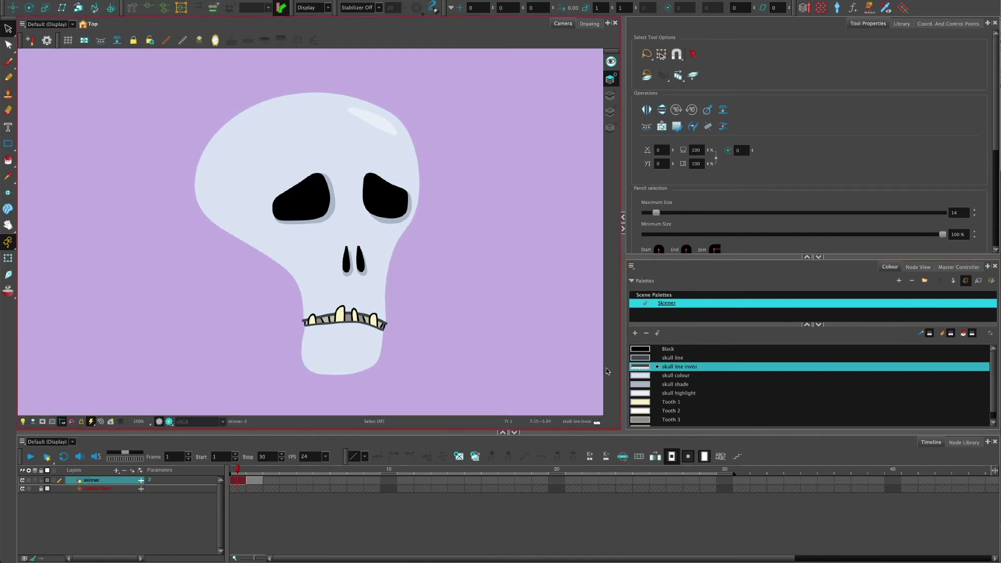
double_click(638, 368)
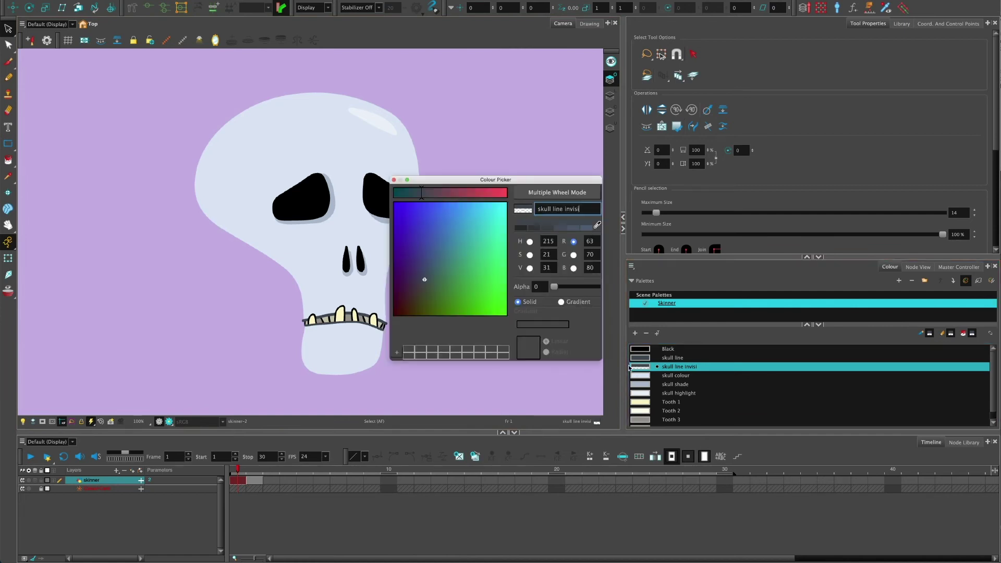
mouse_move(553, 291)
left_mouse_down()
mouse_move(600, 287)
mouse_move(535, 285)
left_mouse_up()
left_click(394, 180)
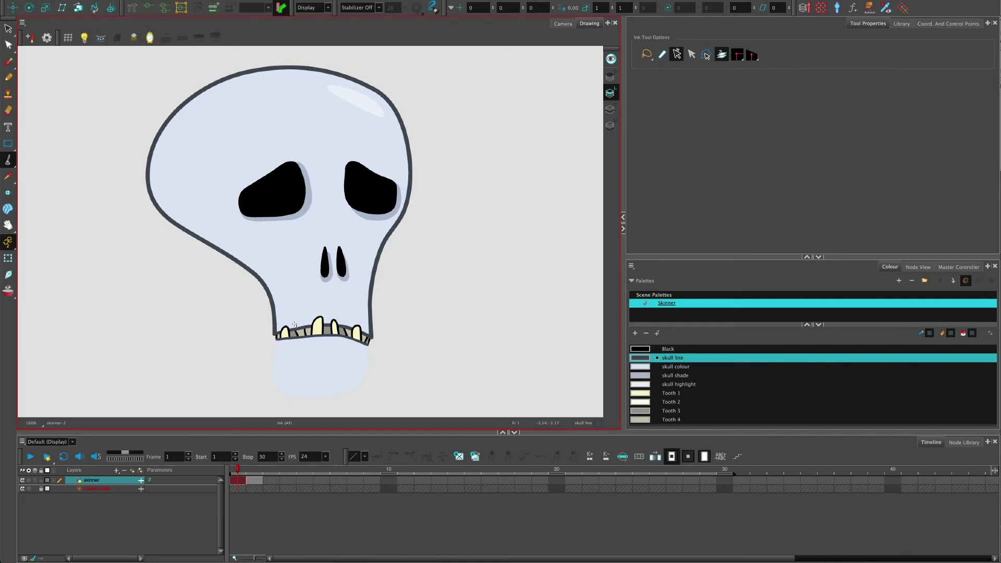
- Add a new colour after Tooth 1 and set it to a dark olive green
scroll(299, 332, "up", 5)
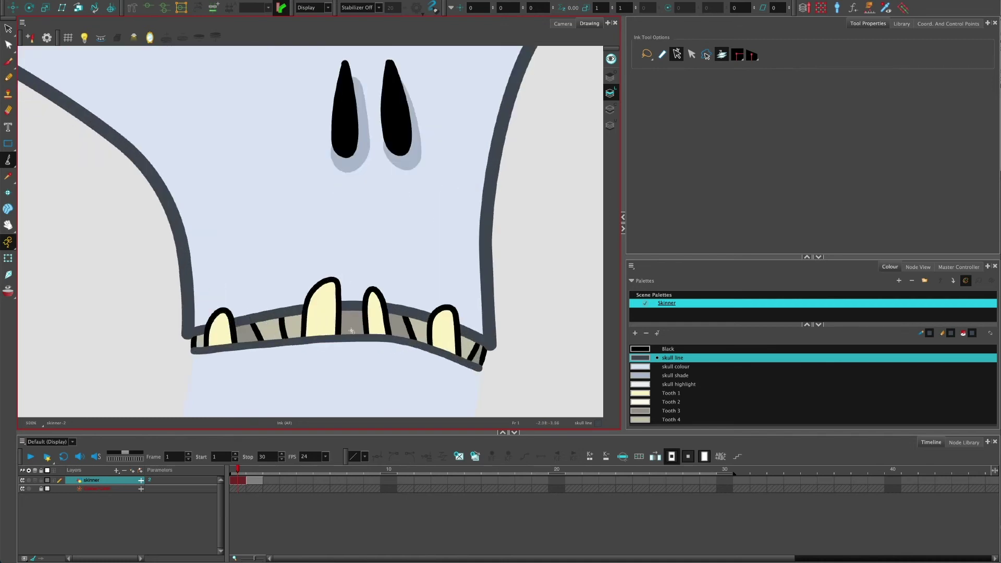
left_click(640, 393)
left_click(635, 333)
double_click(644, 422)
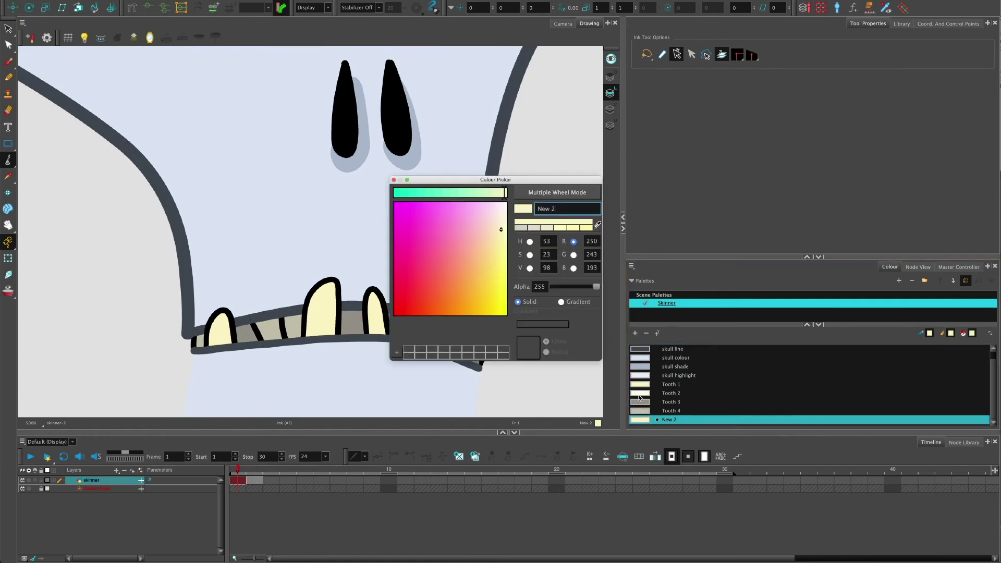
left_click_drag(481, 270, 485, 284)
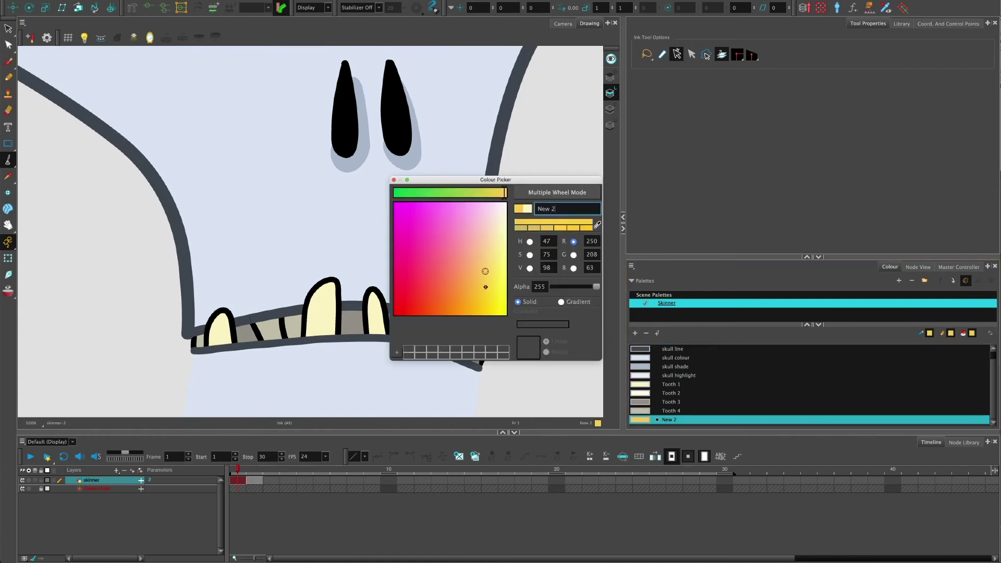
left_click(530, 241)
left_click_drag(465, 240, 452, 264)
left_click_drag(415, 197, 416, 195)
- Rename the new colour to 'tooth line' and close the Colour Picker
triple_click(561, 211)
type("tooth line")
left_click(394, 180)
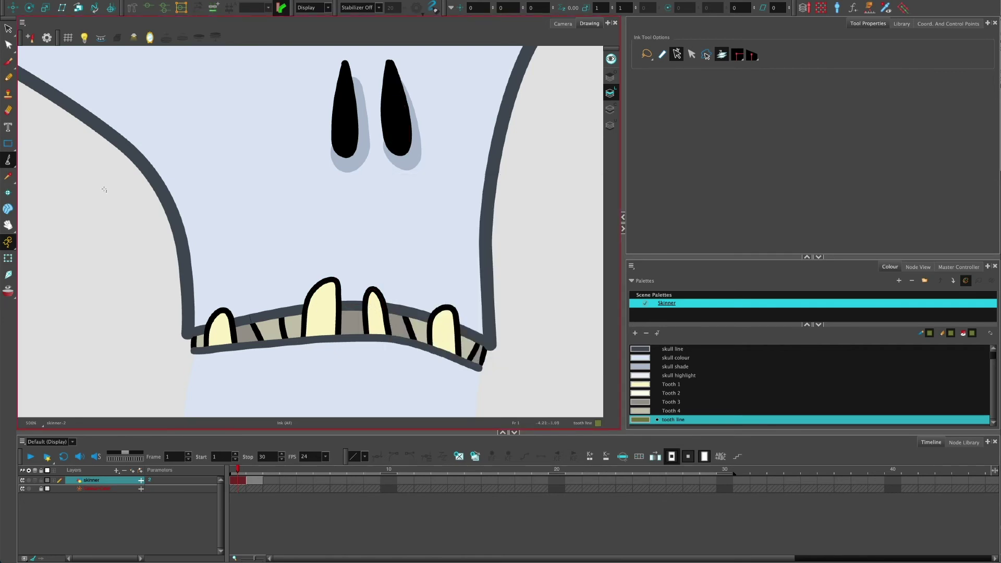
left_click(9, 162)
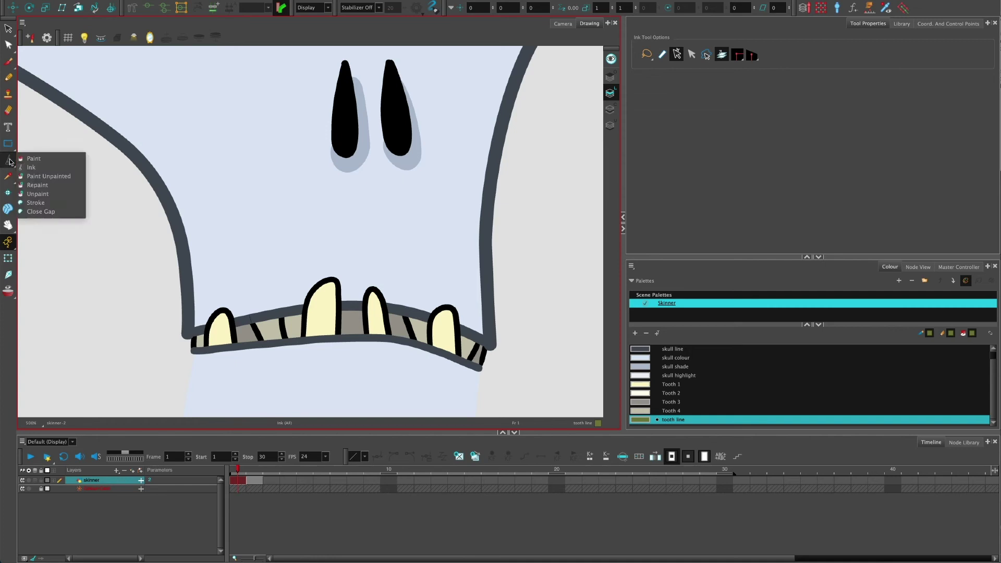
left_click(36, 158)
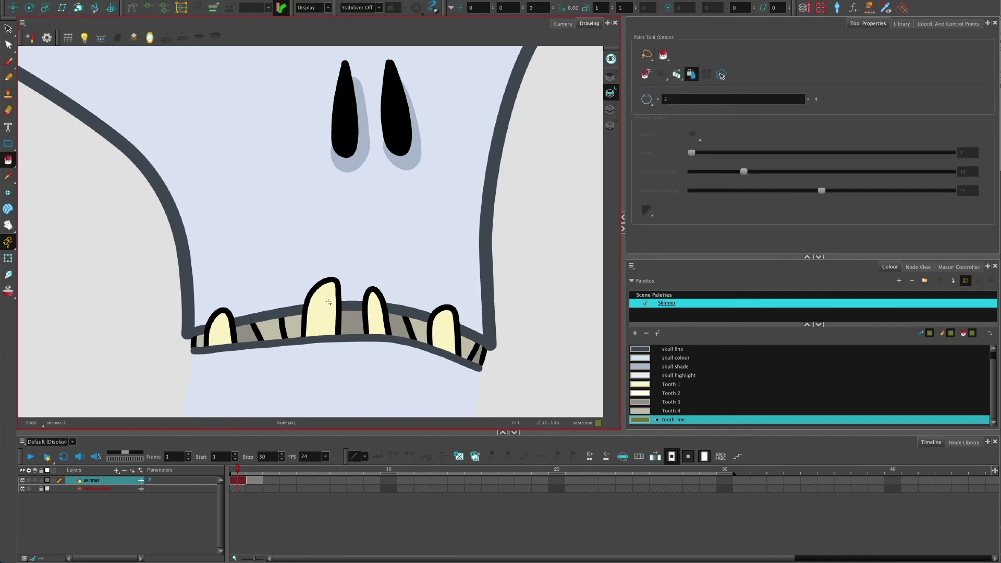
left_click(327, 283)
left_click(311, 253)
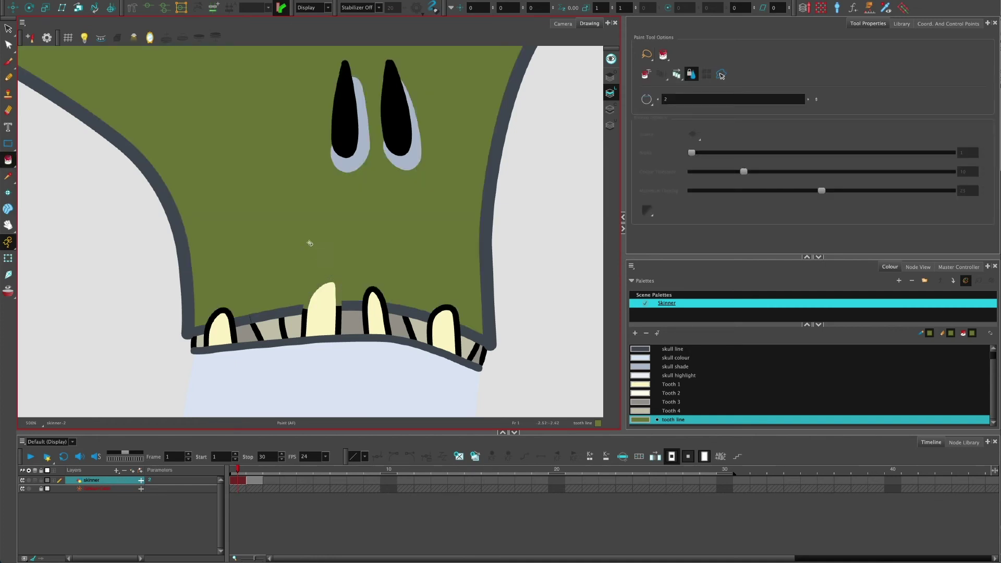
key("ctrl+z")
key("ctrl+z")
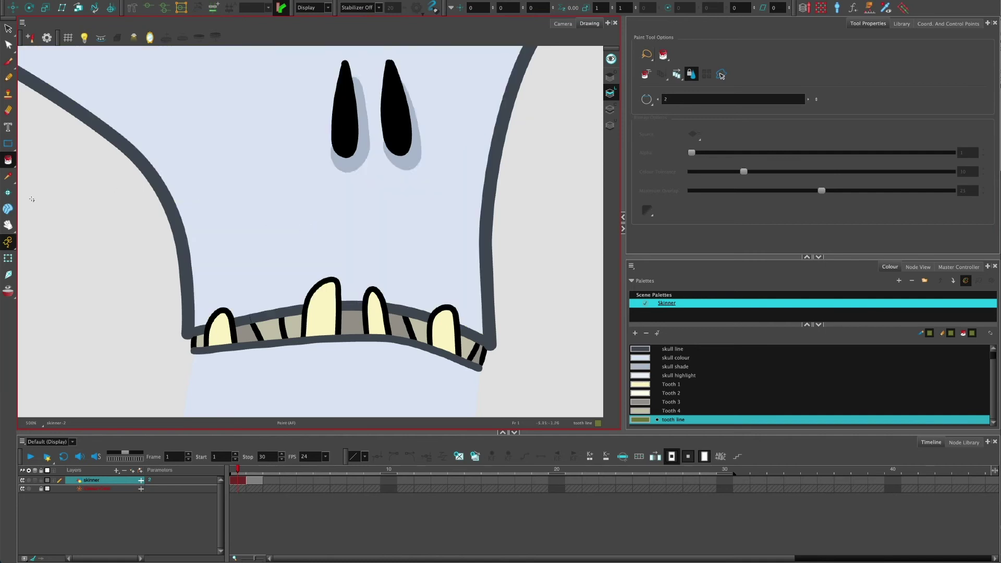
left_click_drag(8, 161, 31, 170)
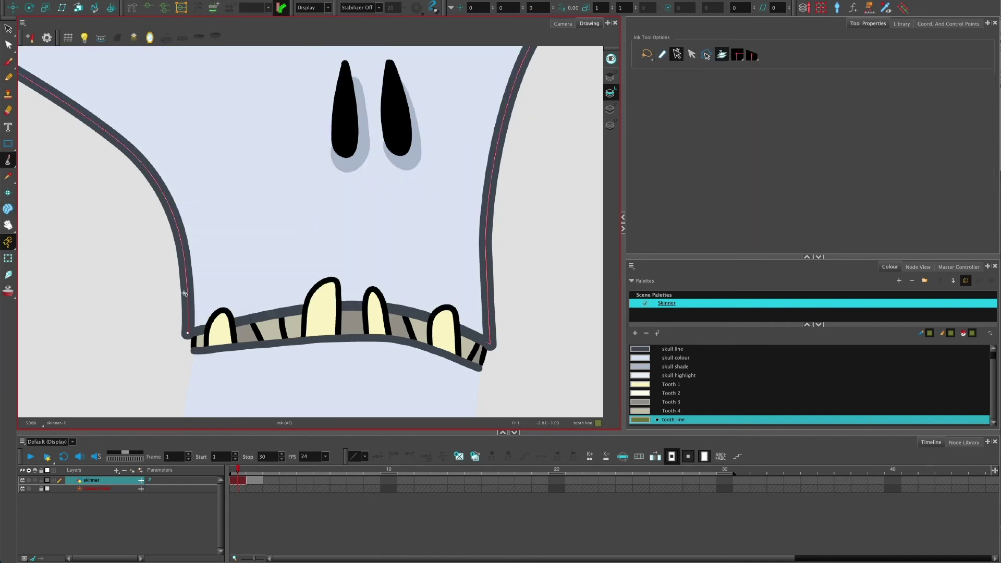
left_click(335, 302)
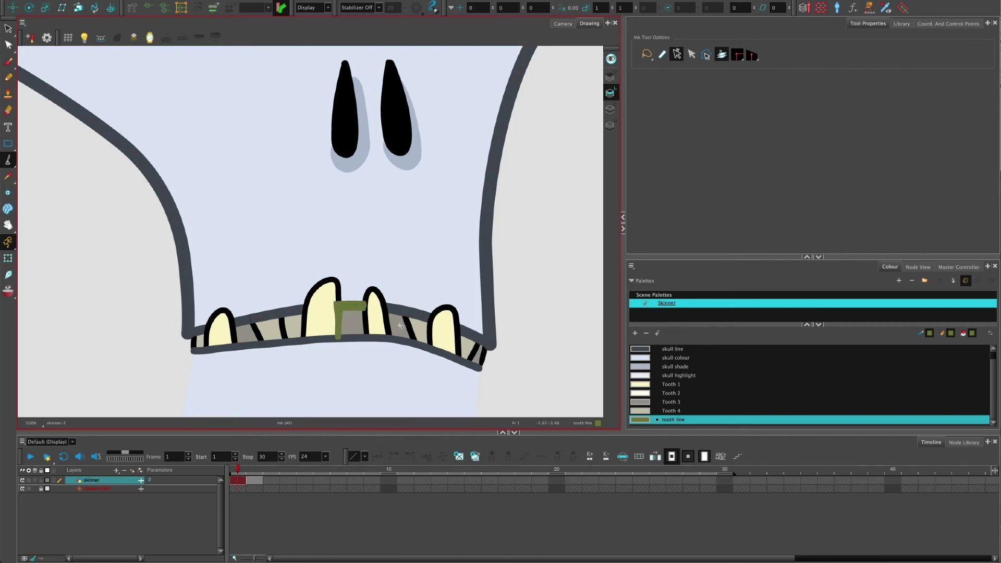
key("ctrl+z")
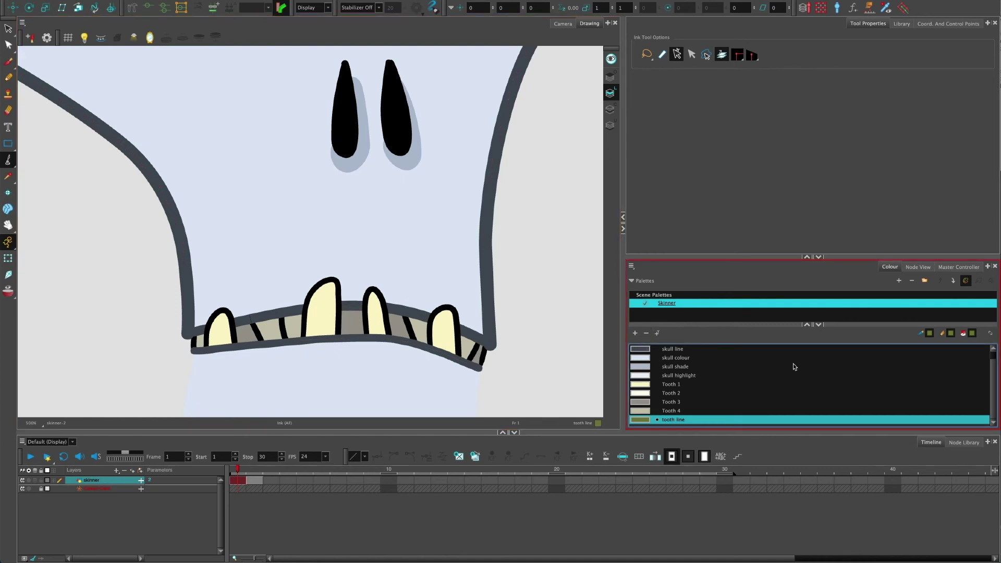
scroll(994, 369, "up", 1)
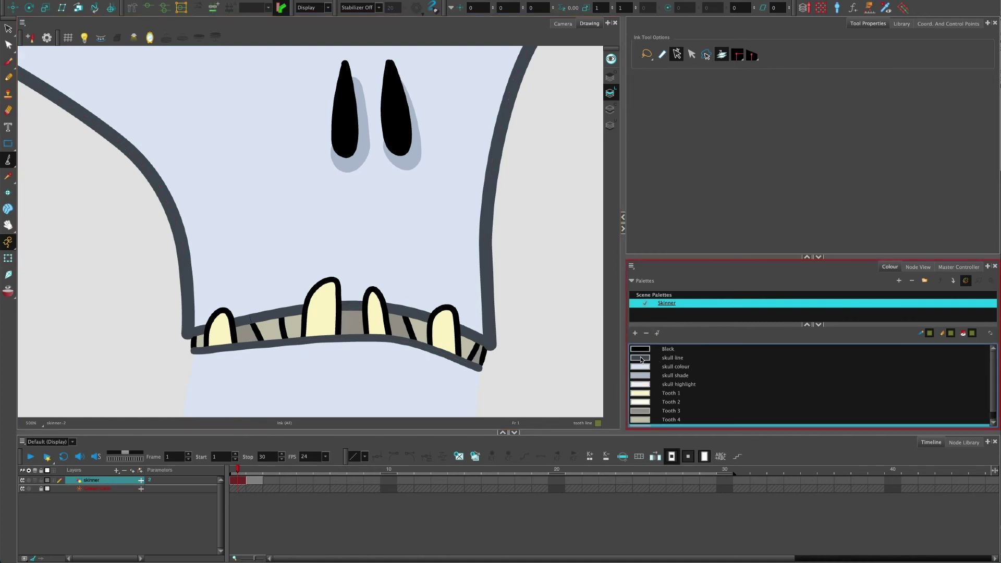
left_click(641, 359)
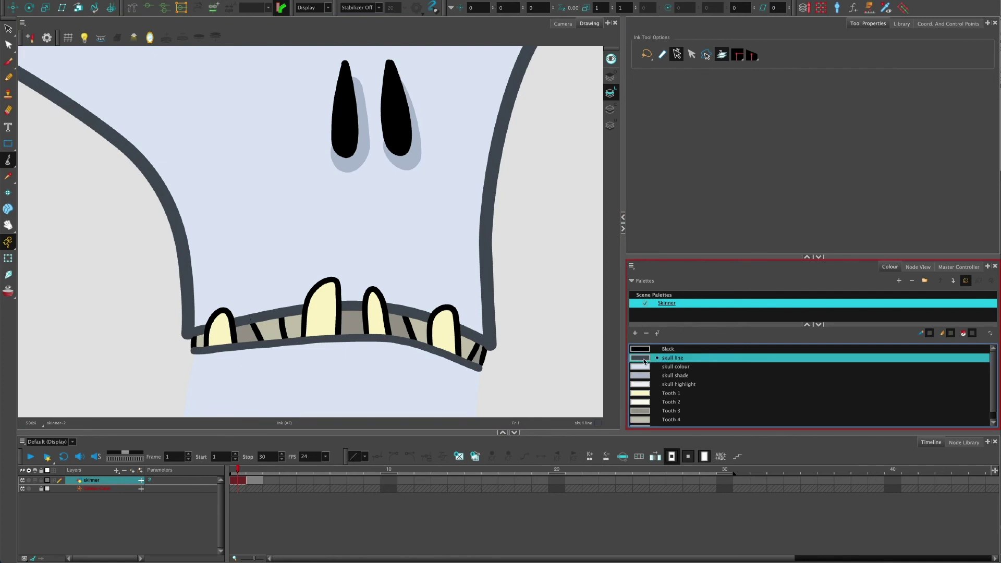
- Open the swatch options, try recolouring the tooth lines grey, then undo it
right_click(641, 358)
left_click(659, 482)
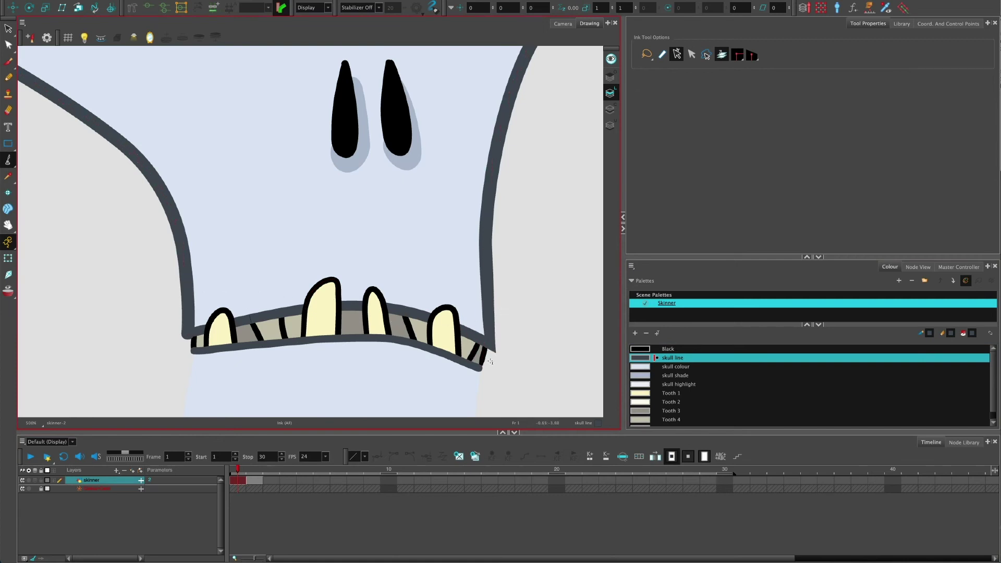
left_click_drag(492, 362, 206, 339)
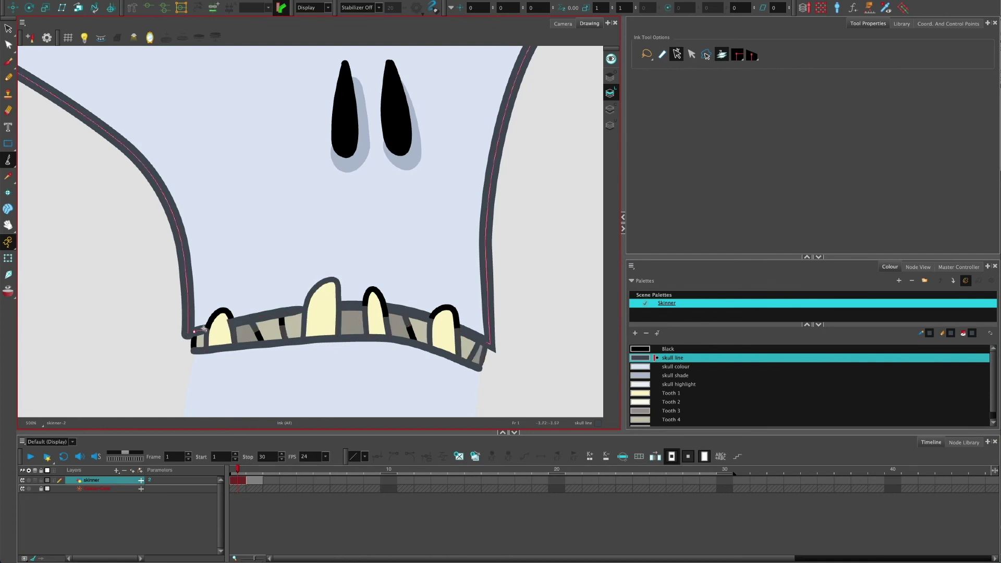
key("ctrl+z")
key("ctrl+z")
key("ctrl+z")
key("ctrl+z")
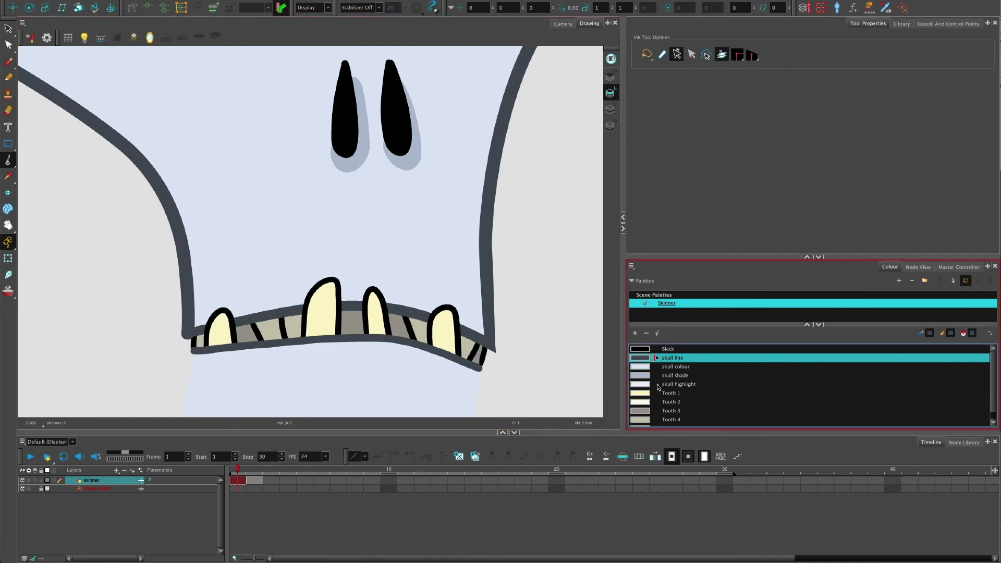
- Select the tooth line colour and move it up beneath skull line in the palette
scroll(975, 412, "down", 1)
scroll(995, 415, "up", 1)
scroll(994, 414, "down", 1)
left_click(640, 421)
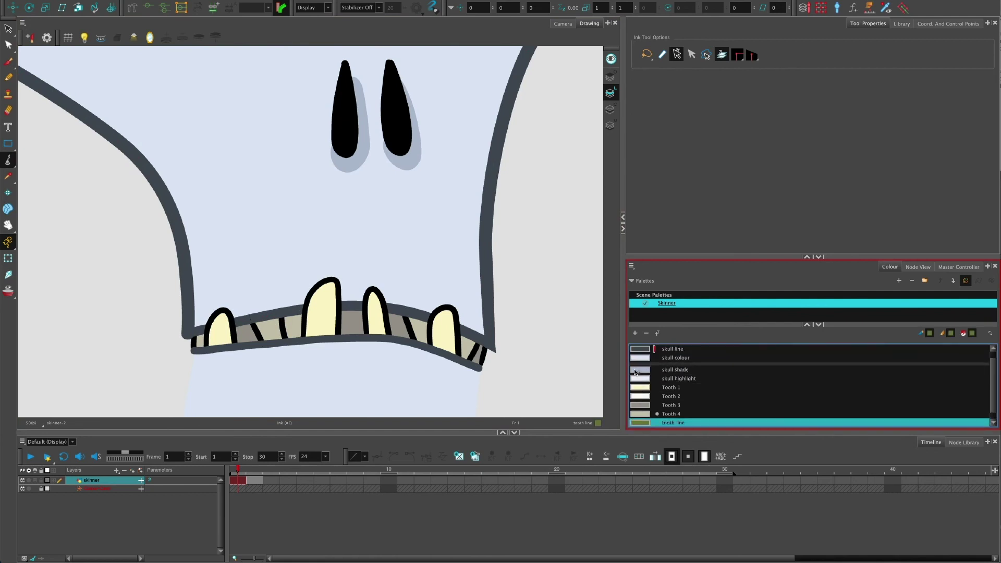
scroll(633, 365, "down", 1)
scroll(639, 347, "up", 2)
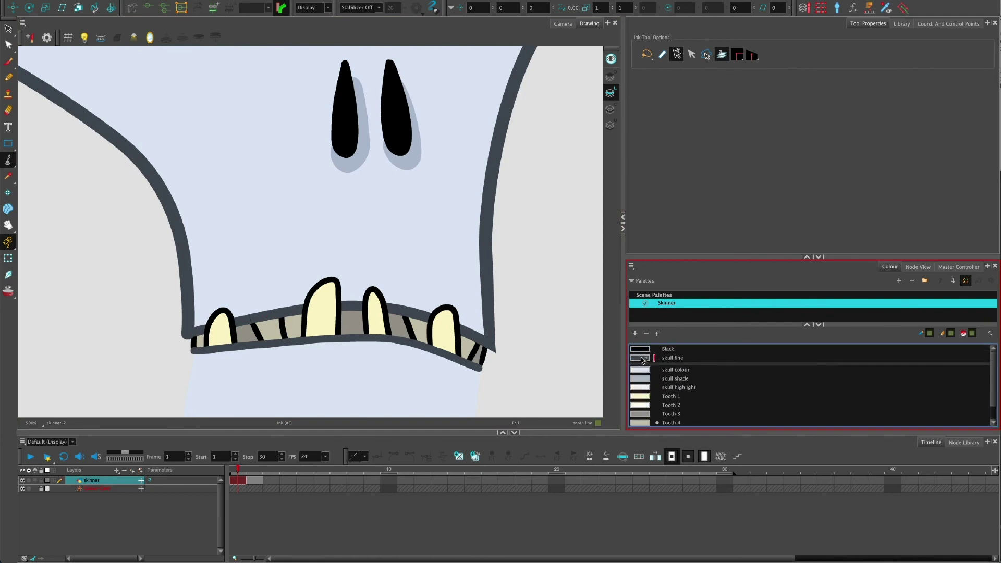
left_click_drag(642, 369, 646, 367)
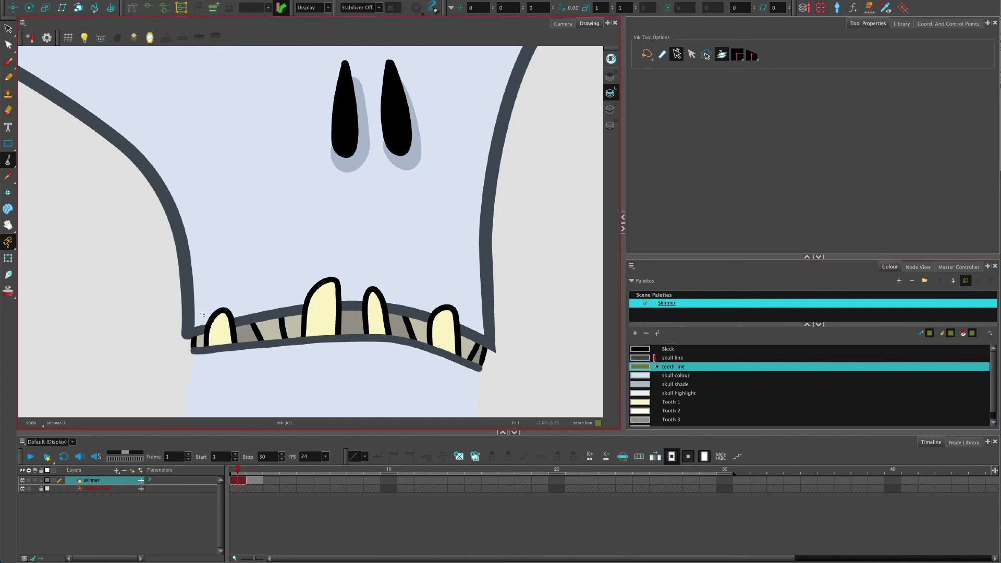
- Ink the left tooth's outline and the black gum stripes olive with tooth line
left_click(207, 336)
left_click(232, 329)
left_click(194, 342)
left_click(283, 327)
left_click(305, 324)
left_click(260, 337)
left_click(339, 320)
left_click(365, 320)
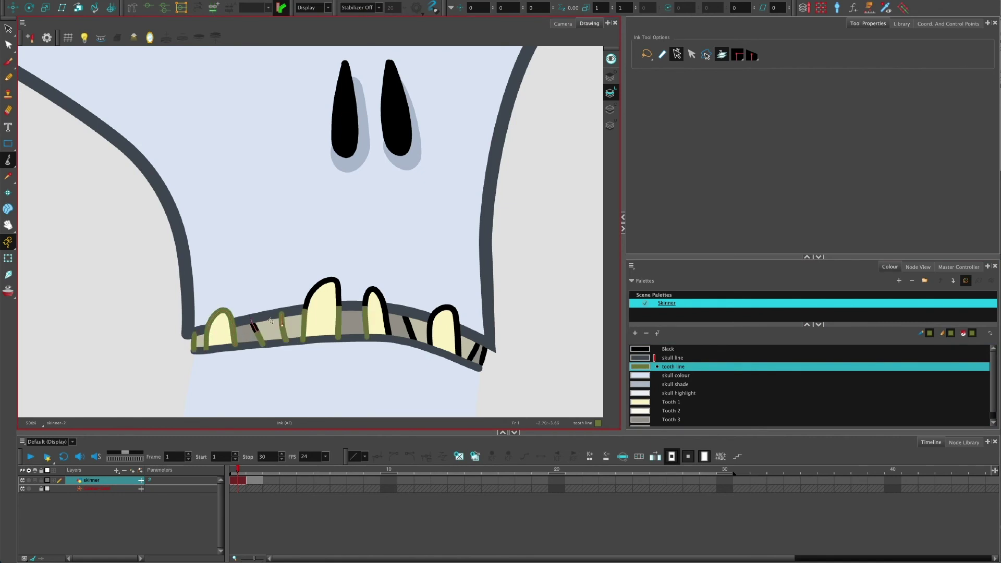
- Recolour the tall, middle and right tooth outlines and the last gum stripes olive
left_click(321, 282)
left_click(411, 334)
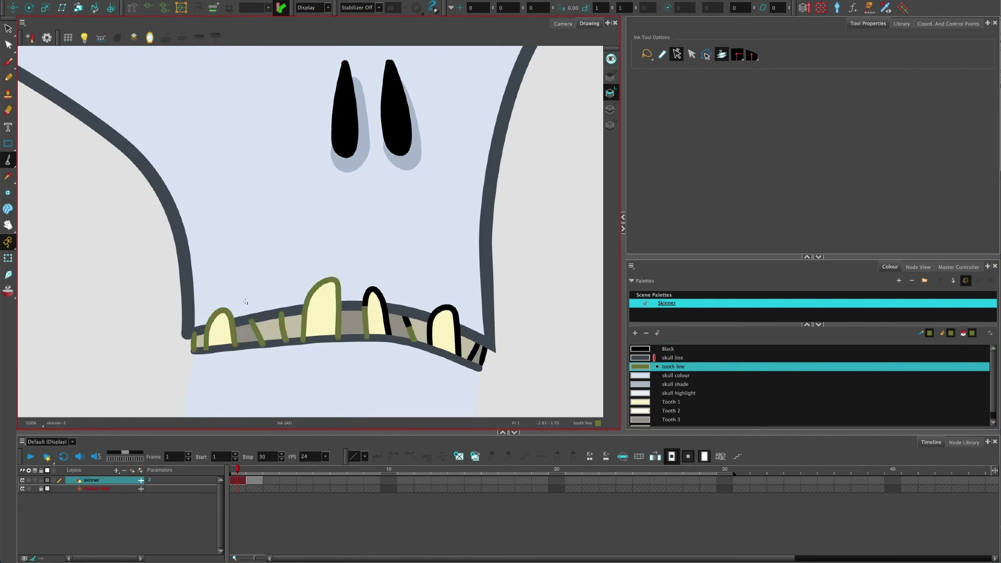
left_click(374, 290)
left_click(407, 321)
left_click(439, 311)
left_click(474, 352)
left_click(481, 364)
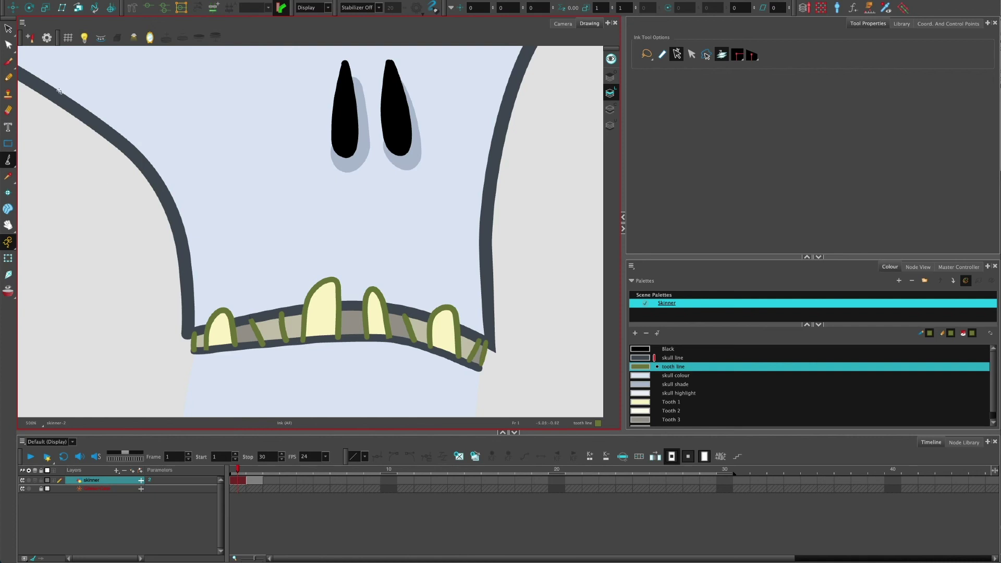
left_click(7, 28)
- Select two gum strokes and bring them to the front with Arrange
scroll(291, 363, "up", 2)
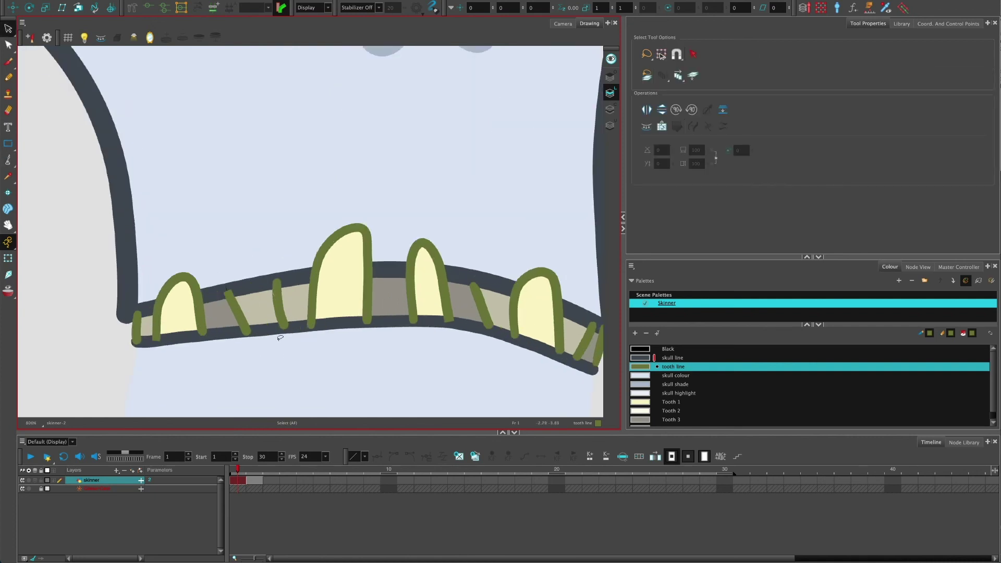
left_click_drag(279, 337, 247, 339)
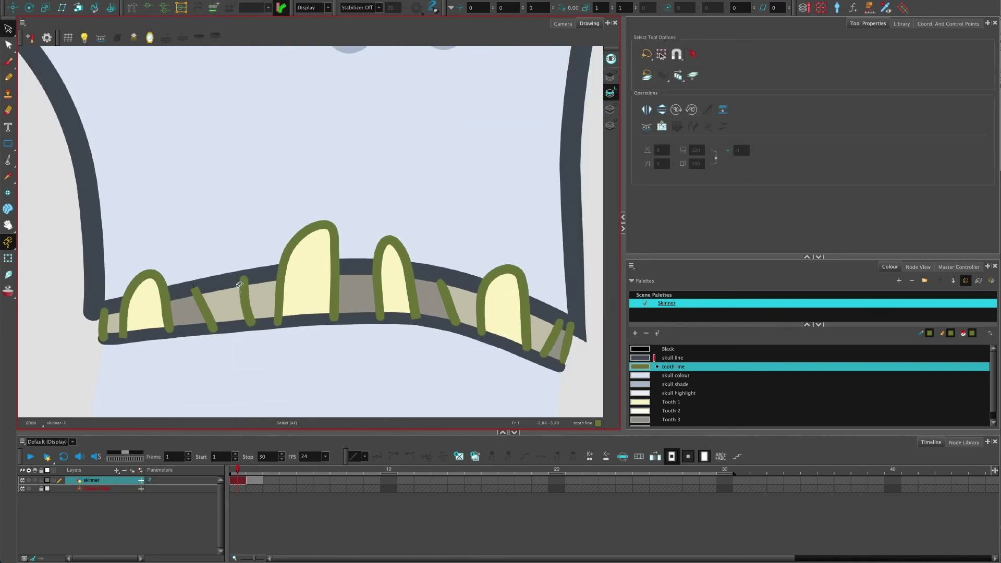
scroll(240, 285, "down", 2)
left_click(241, 286)
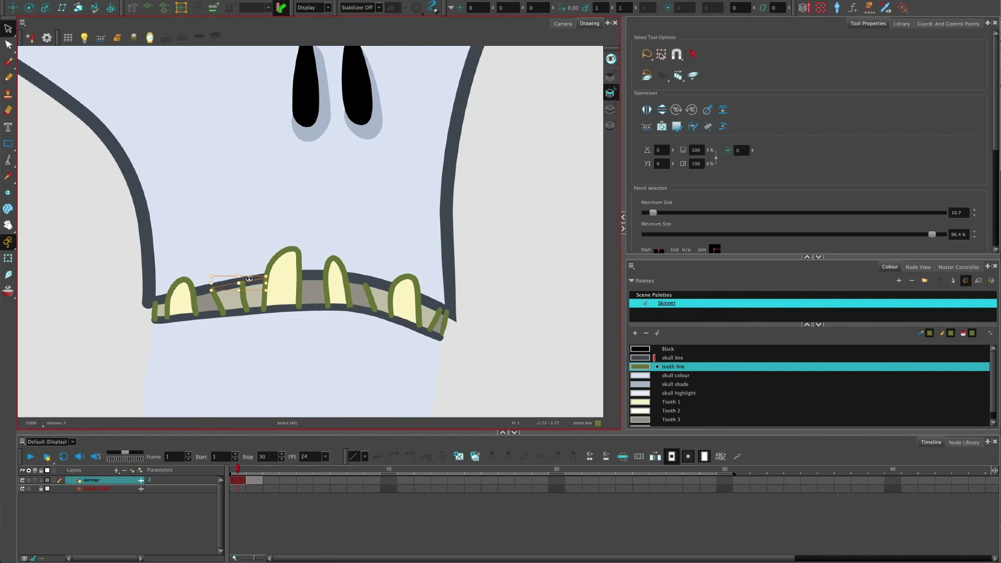
left_click(202, 288, "shift")
right_click(214, 287)
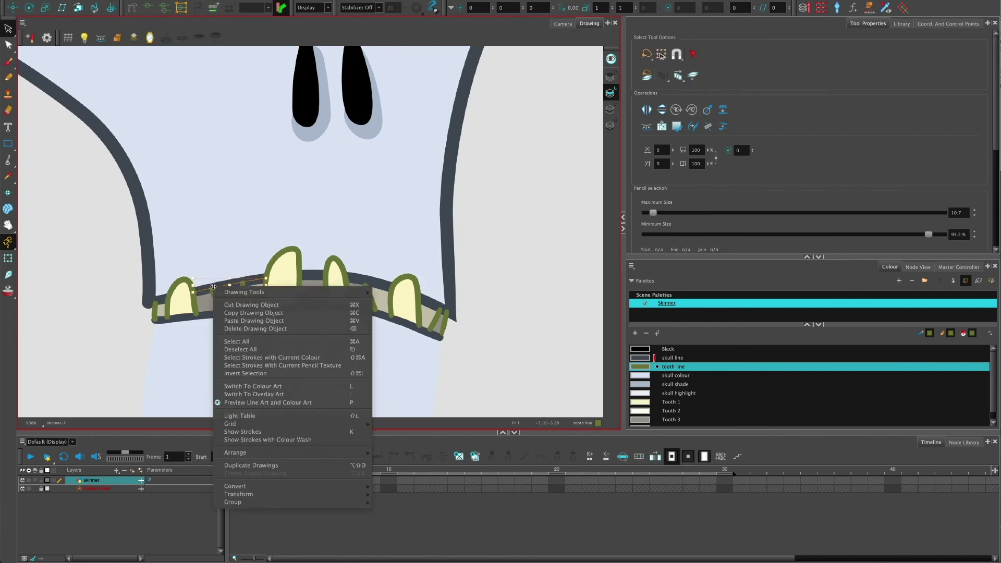
mouse_move(345, 453)
left_click(389, 455)
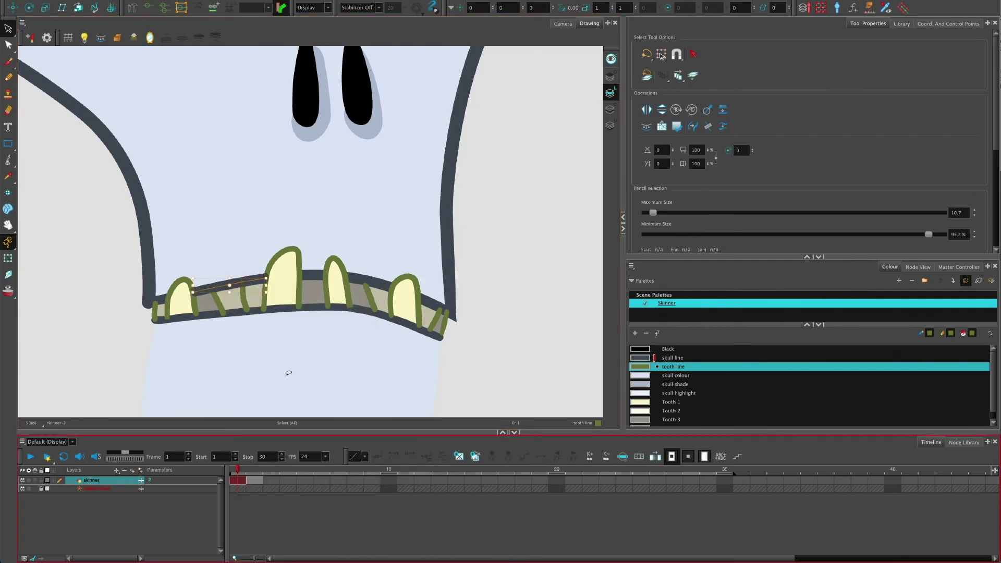
- Bring the left and second tooth outline strokes to the front
left_click(171, 289)
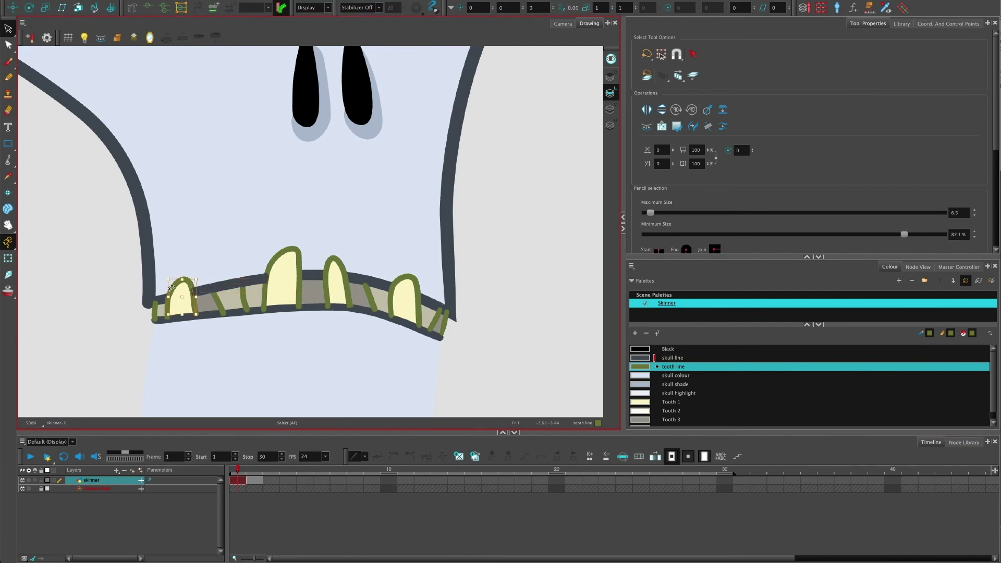
left_click(272, 259, "shift")
scroll(299, 297, "up", 2)
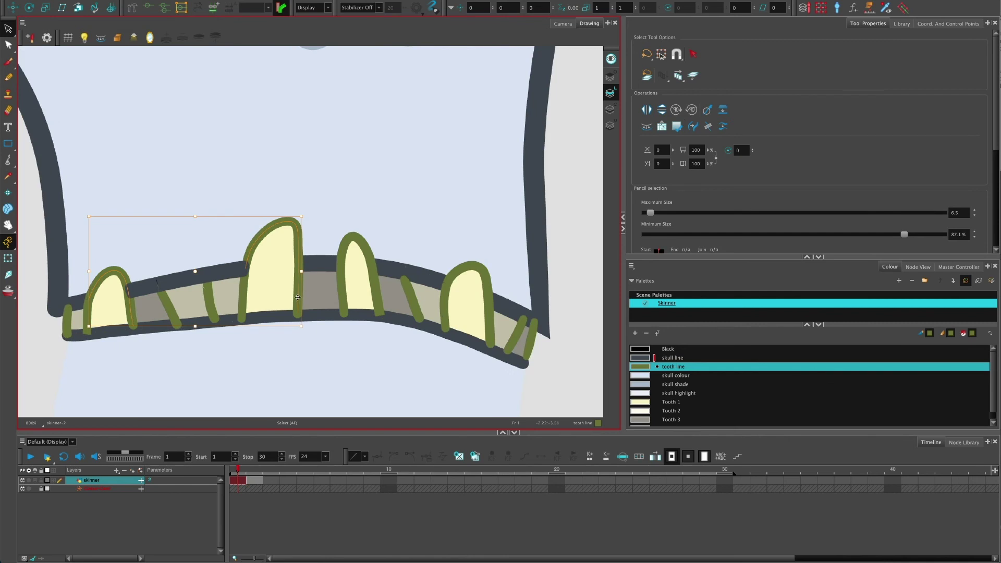
right_click(298, 297)
left_click(238, 291)
right_click(245, 294)
mouse_move(365, 459)
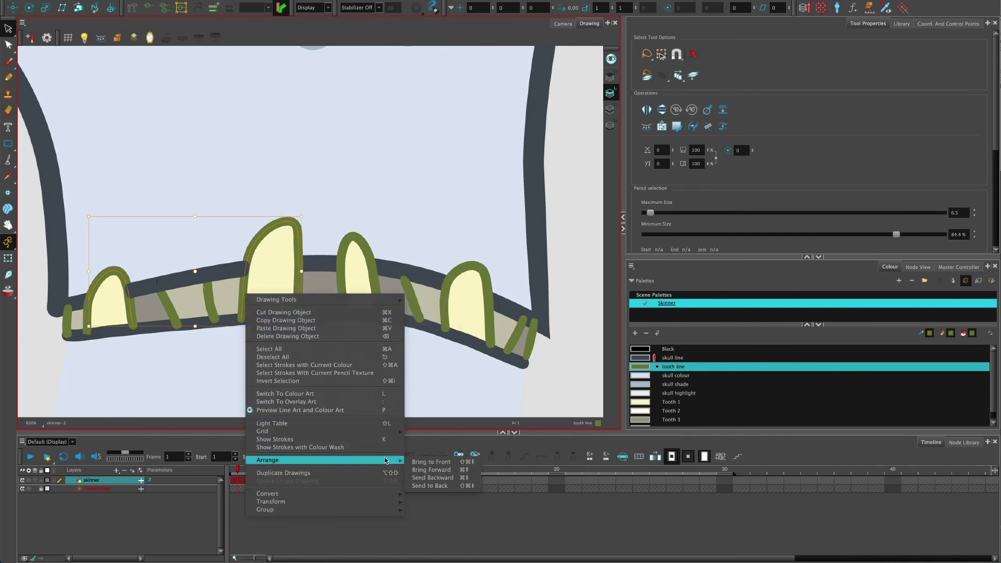
left_click(417, 462)
- Select the lower tooth band stroke and bring it to the front
scroll(107, 346, "left", 2)
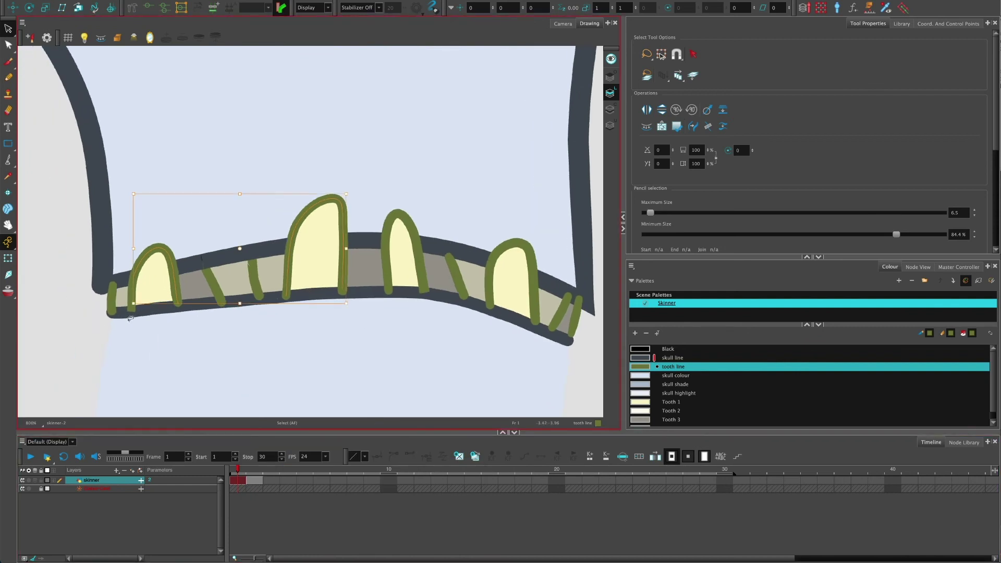
left_click(128, 315)
left_click(127, 315)
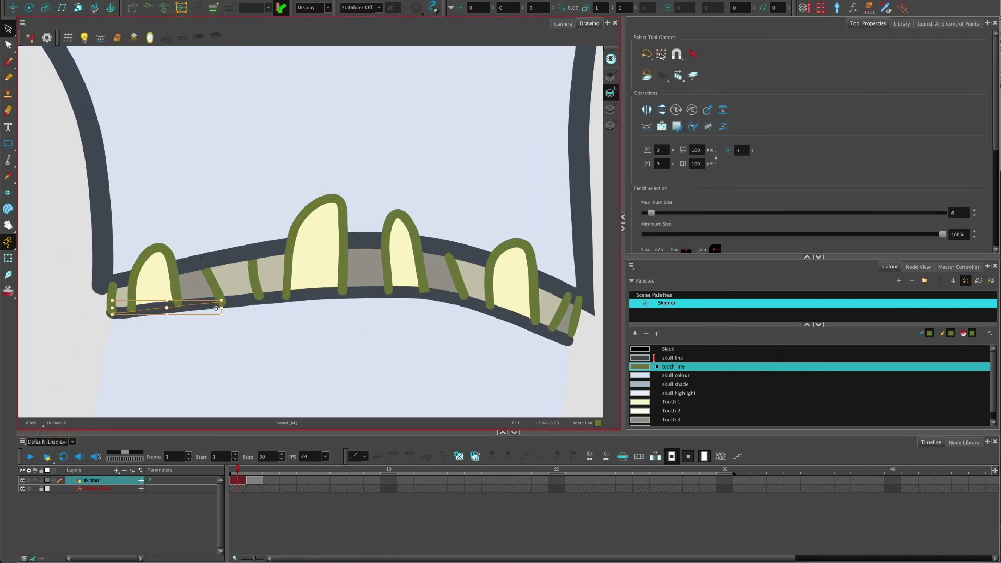
left_click(297, 300)
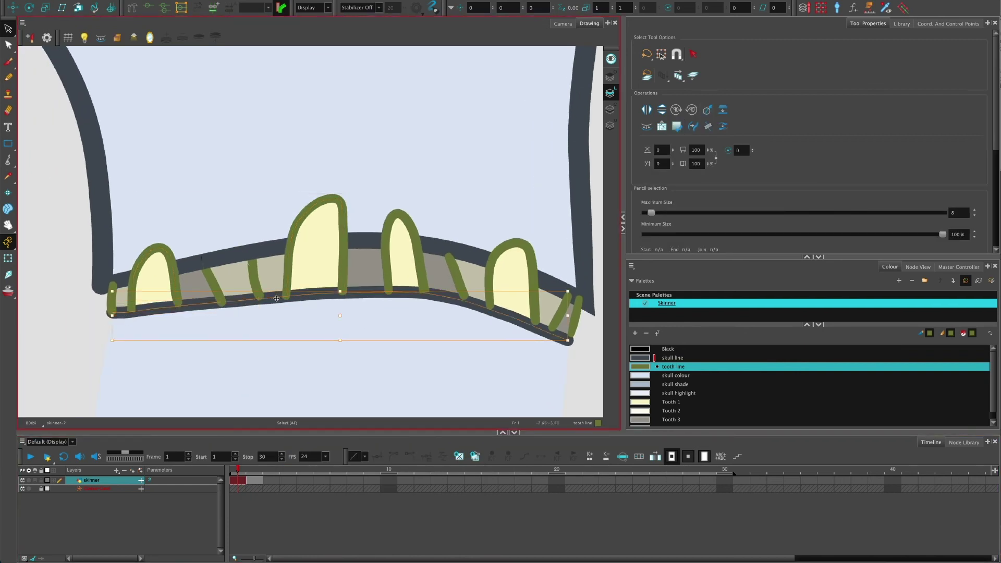
right_click(275, 299)
mouse_move(402, 465)
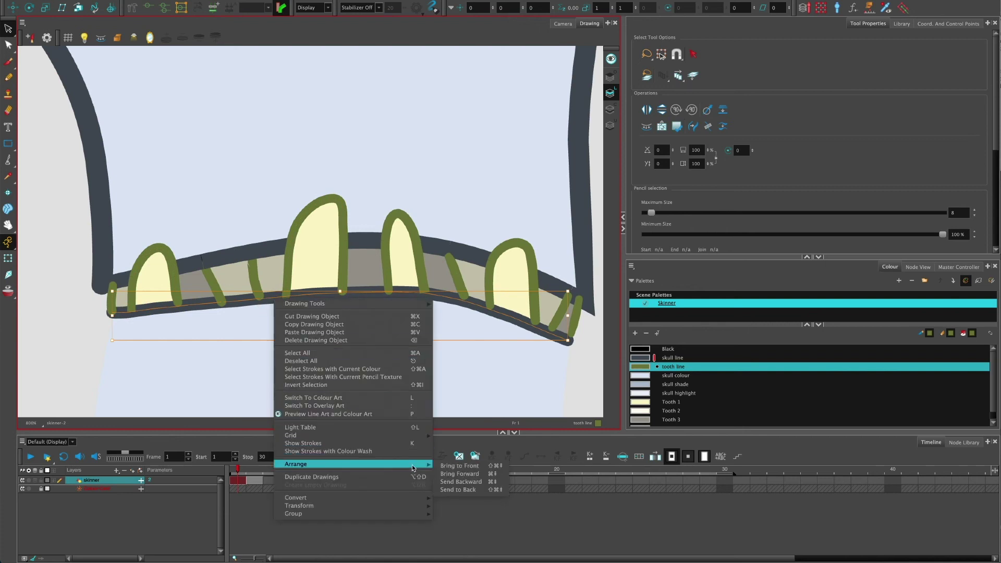
left_click(447, 466)
left_click(212, 286)
- Select the five lower band strokes and set their start and end caps to Round
scroll(195, 294, "up", 4)
left_click(229, 286)
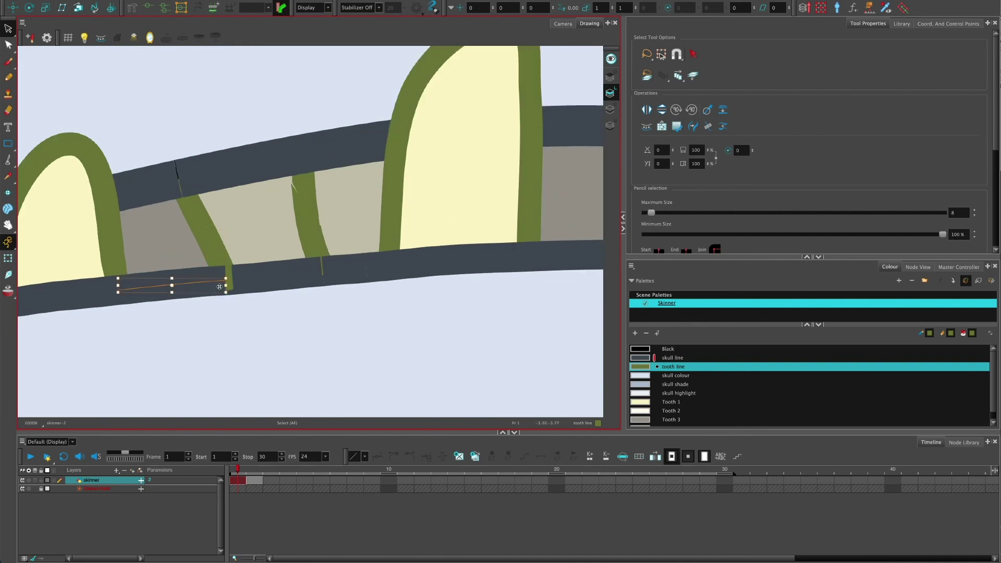
left_click(262, 281)
left_click(341, 267)
left_click(276, 276, "shift")
left_click(210, 282, "shift")
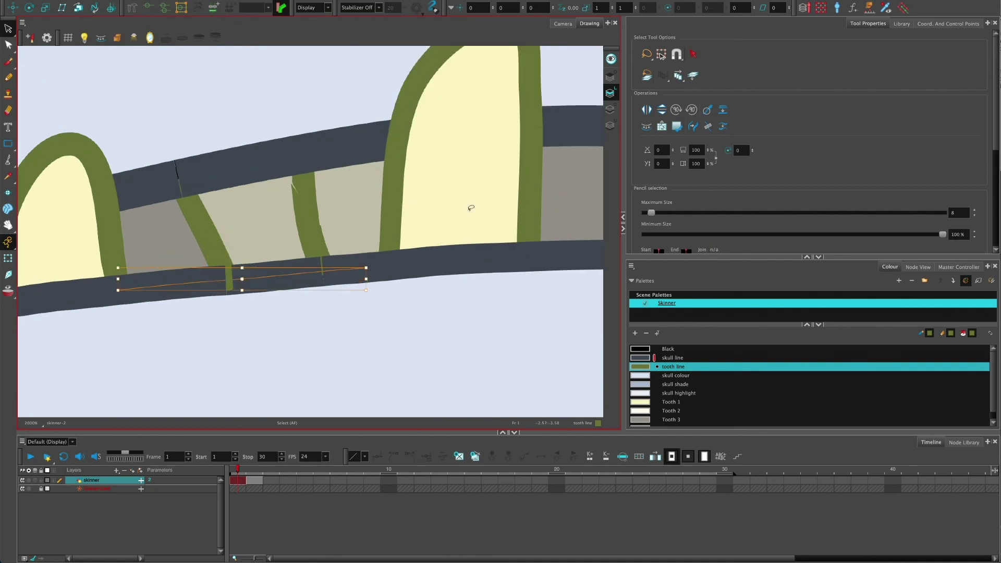
scroll(887, 165, "down", 3)
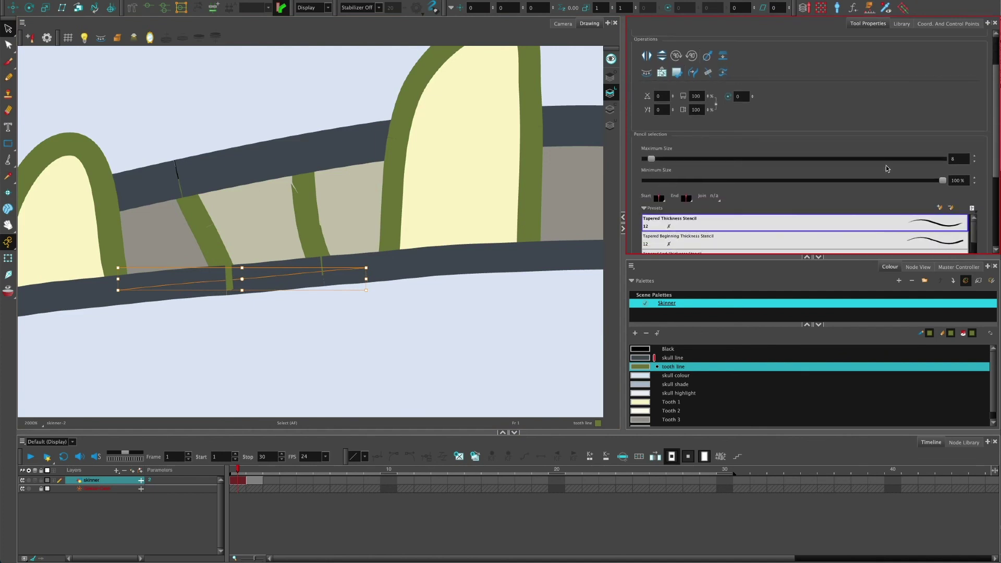
left_click(662, 199)
left_click(666, 221)
left_click(690, 199)
left_click(696, 216)
- Give the thin tooth line stripe Round start and end caps
scroll(245, 281, "down", 2)
left_click(182, 216)
key("Escape")
scroll(225, 229, "up", 1)
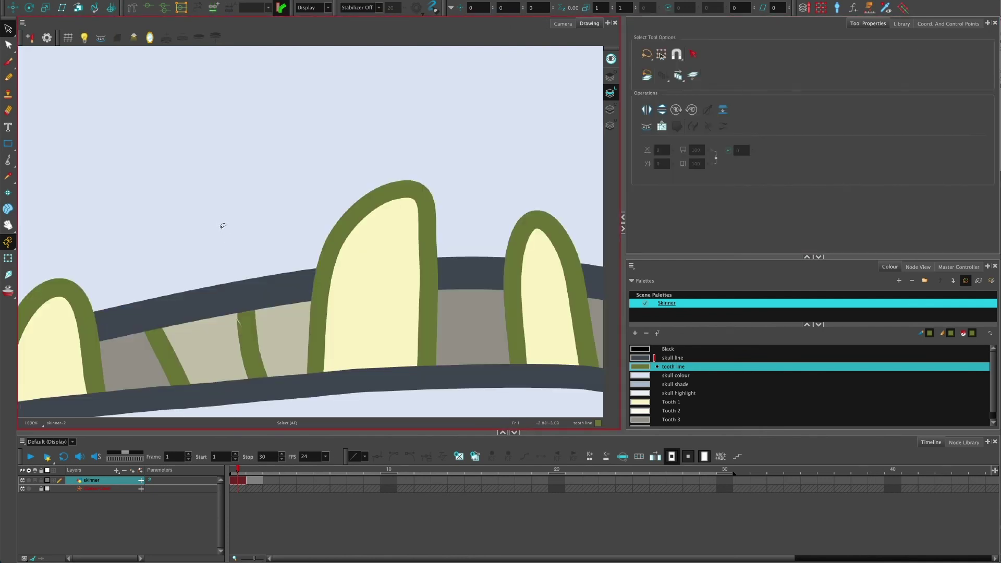
scroll(223, 225, "down", 1)
left_click(241, 305)
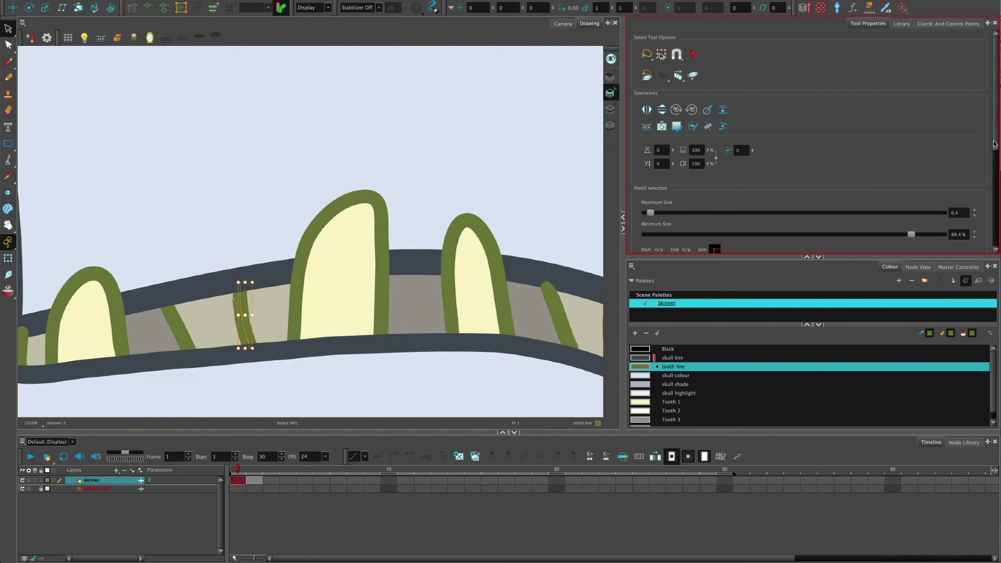
scroll(688, 210, "down", 2)
left_click(687, 208)
left_click(694, 221)
left_click(667, 208)
left_click(672, 223)
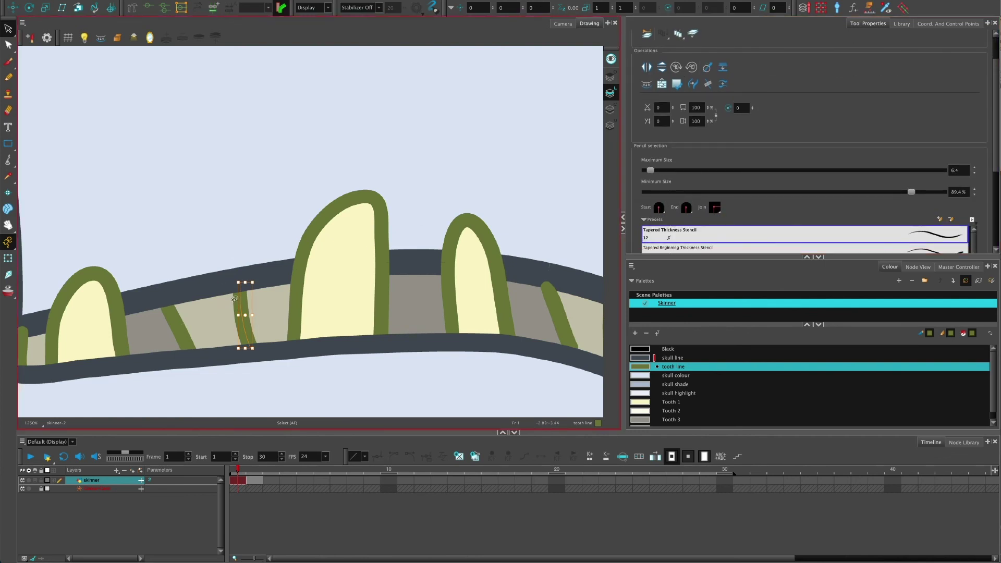
scroll(234, 302, "up", 3)
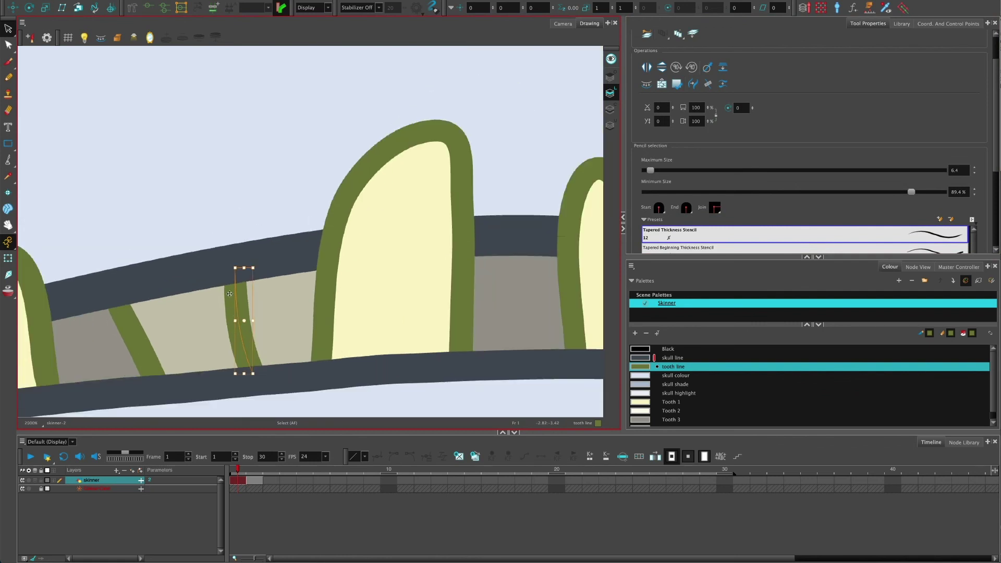
scroll(261, 245, "down", 1)
scroll(260, 242, "down", 8)
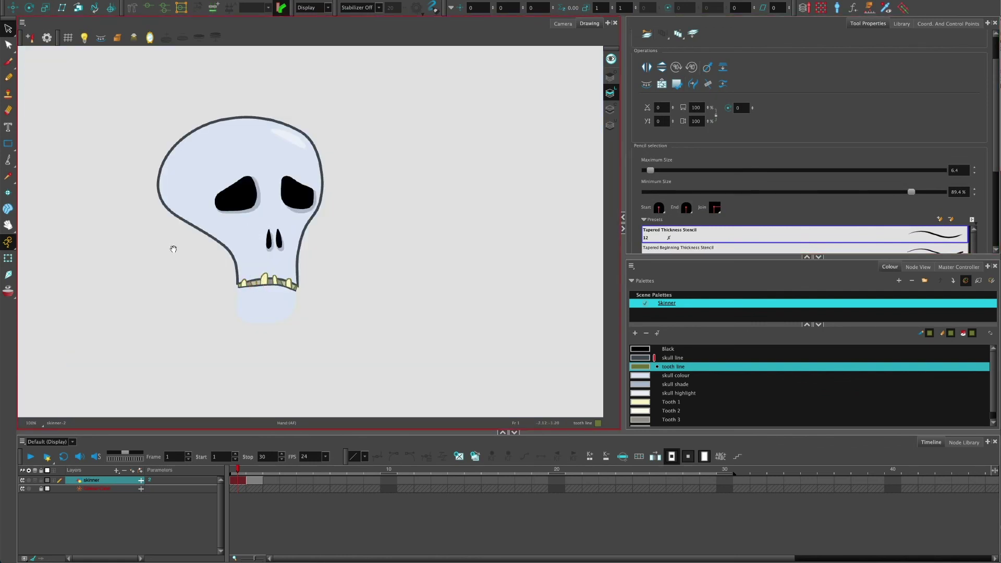
- Jump to frame 2's open-jaw pose and view the finished skull in Camera view
left_click(174, 245)
left_click(254, 480)
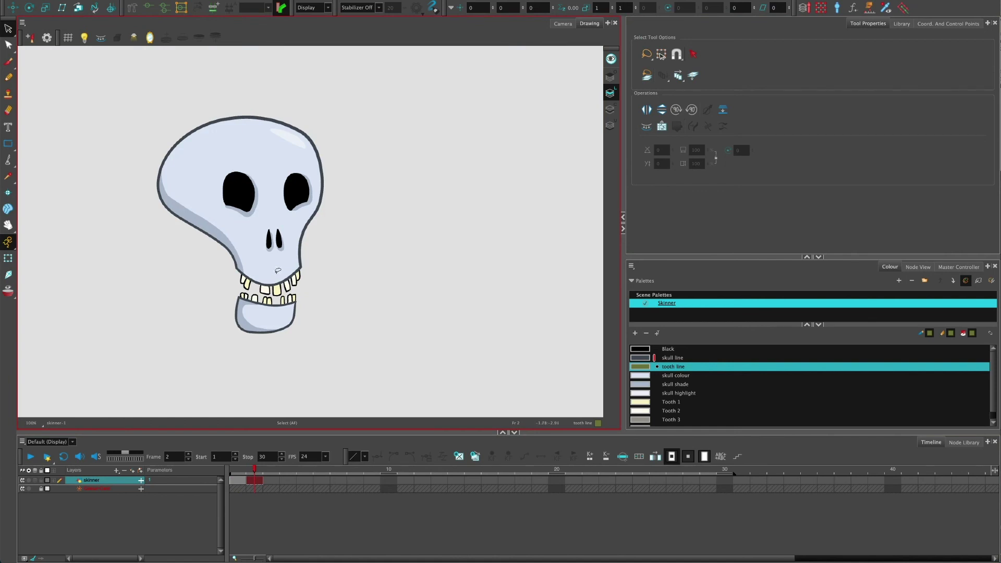
scroll(254, 300, "up", 3)
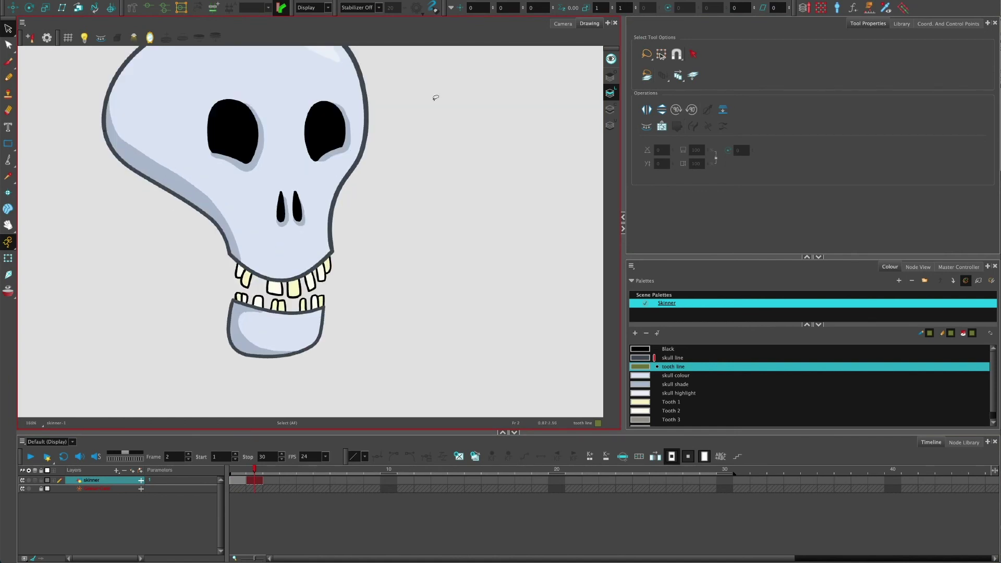
left_click(559, 23)
scroll(232, 299, "right", 5)
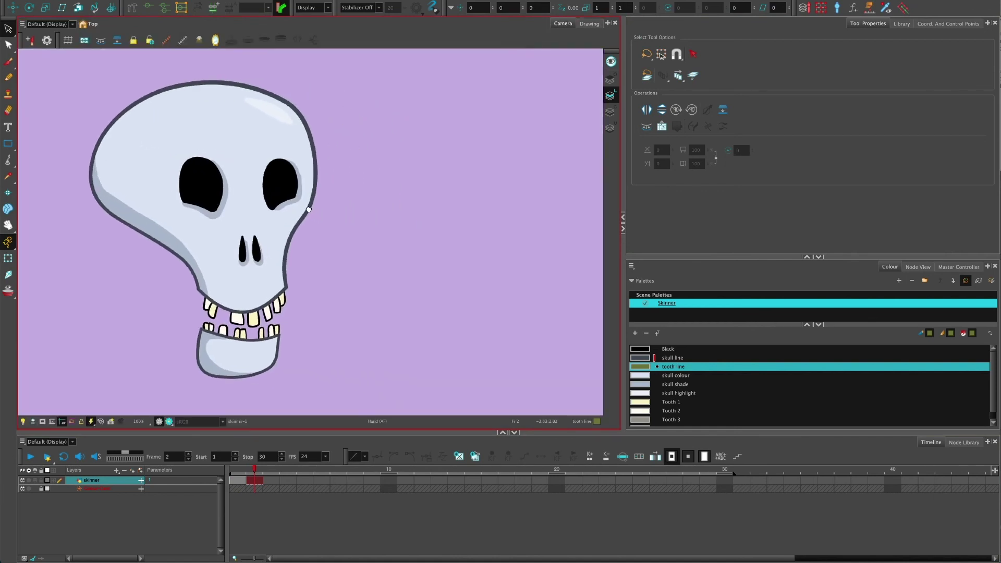